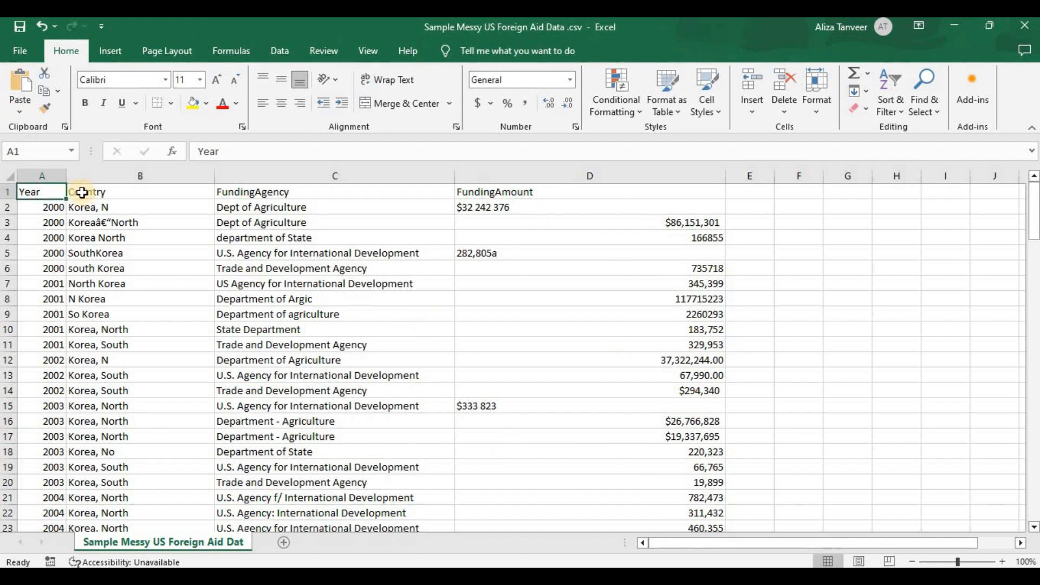
Examine the Country and FundingAmount columns of the messy foreign aid data for inconsistent entries.
click(75, 218)
click(84, 283)
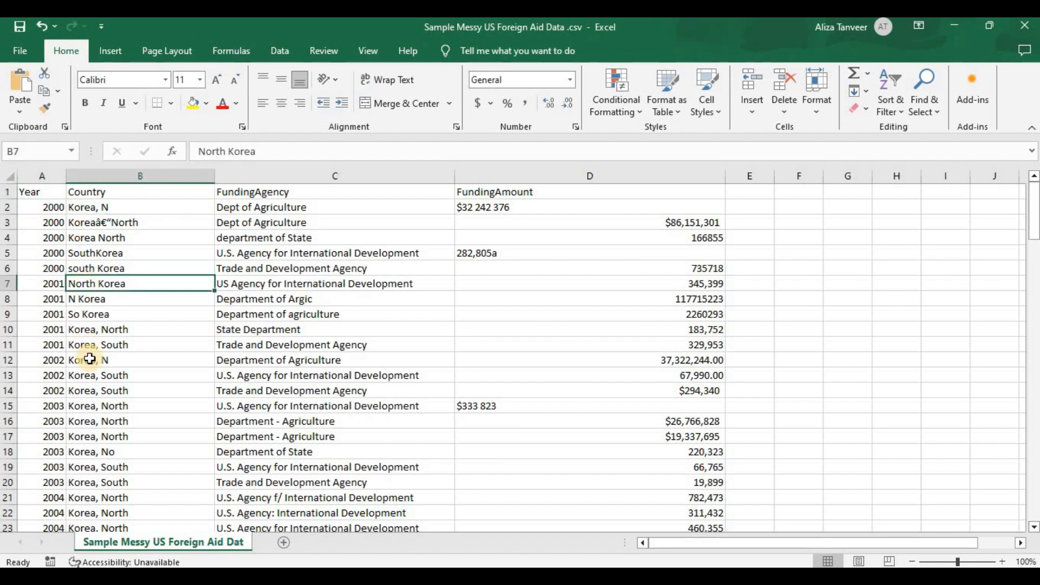
click(86, 359)
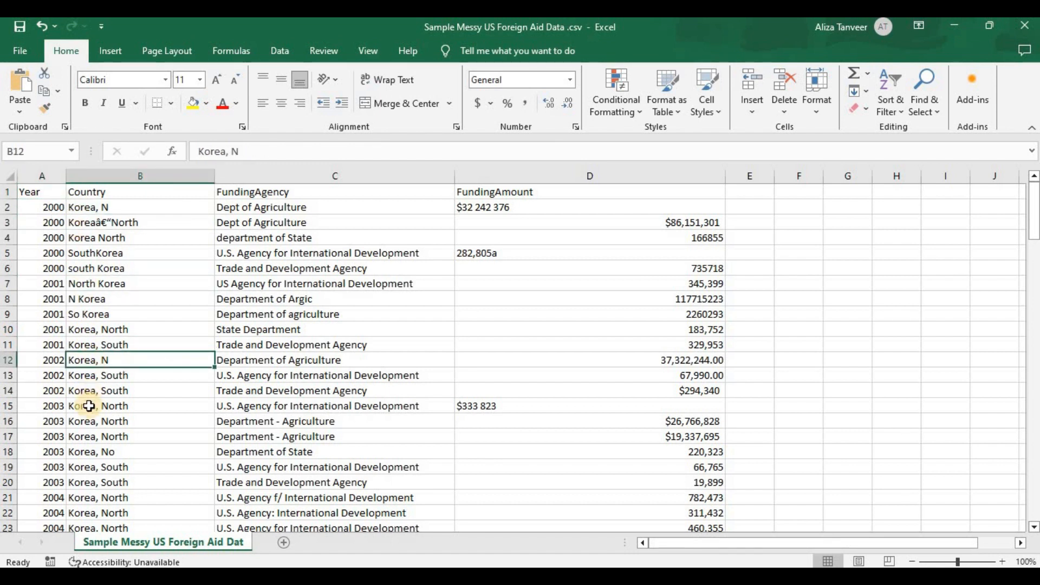
click(511, 195)
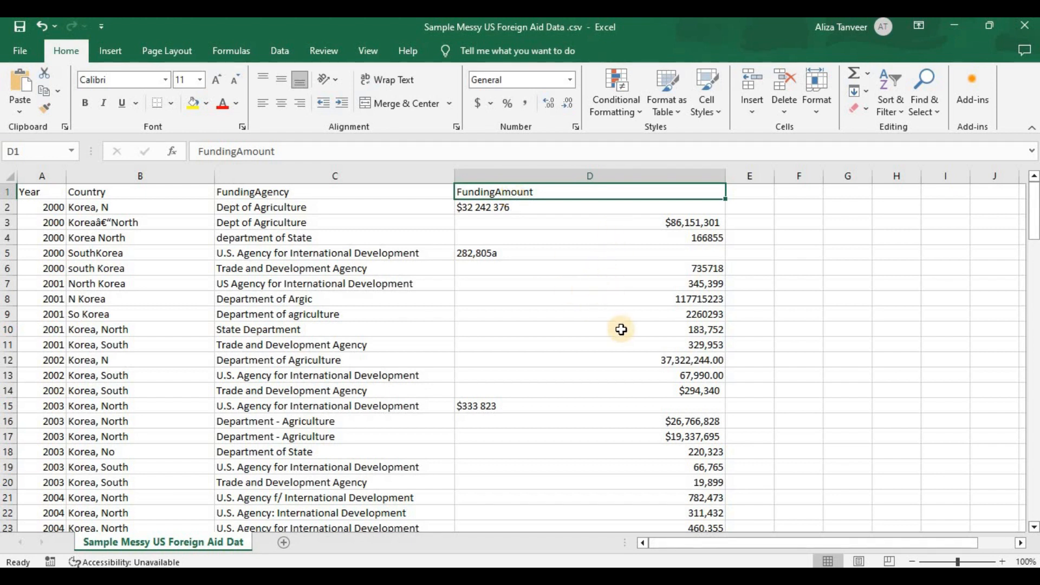
click(496, 255)
click(501, 207)
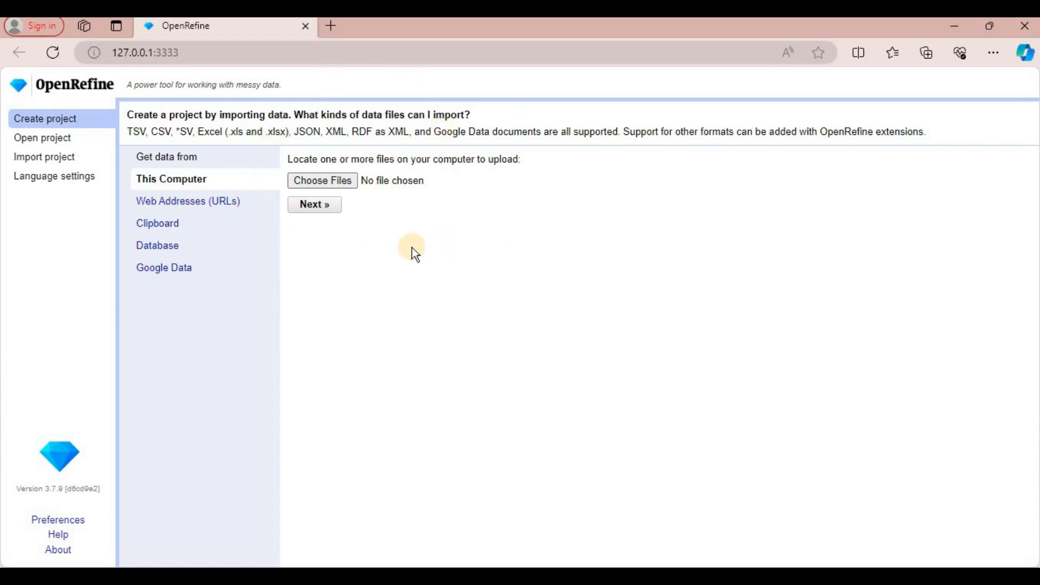
In OpenRefine, upload Sample Messy US Foreign Aid Data .csv from the Downloads folder and proceed to its parsing options.
click(326, 181)
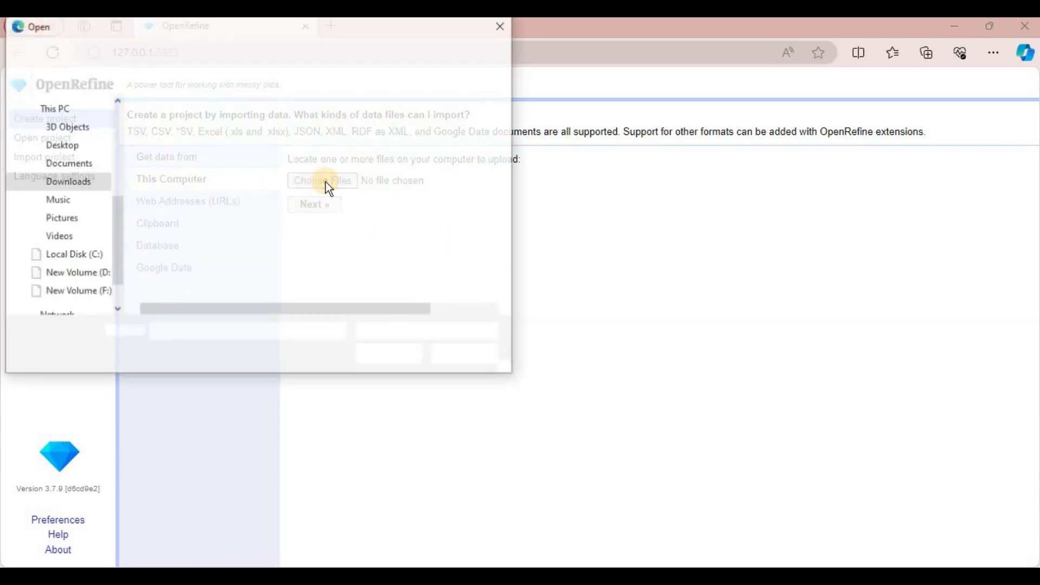
click(80, 185)
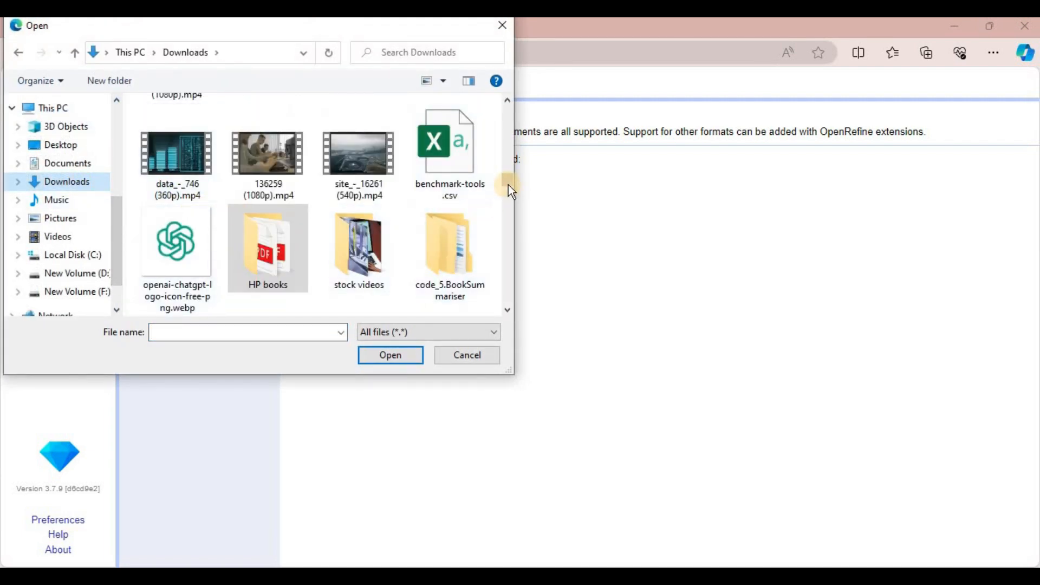
scroll(512, 113, up, 3)
click(511, 114)
click(261, 175)
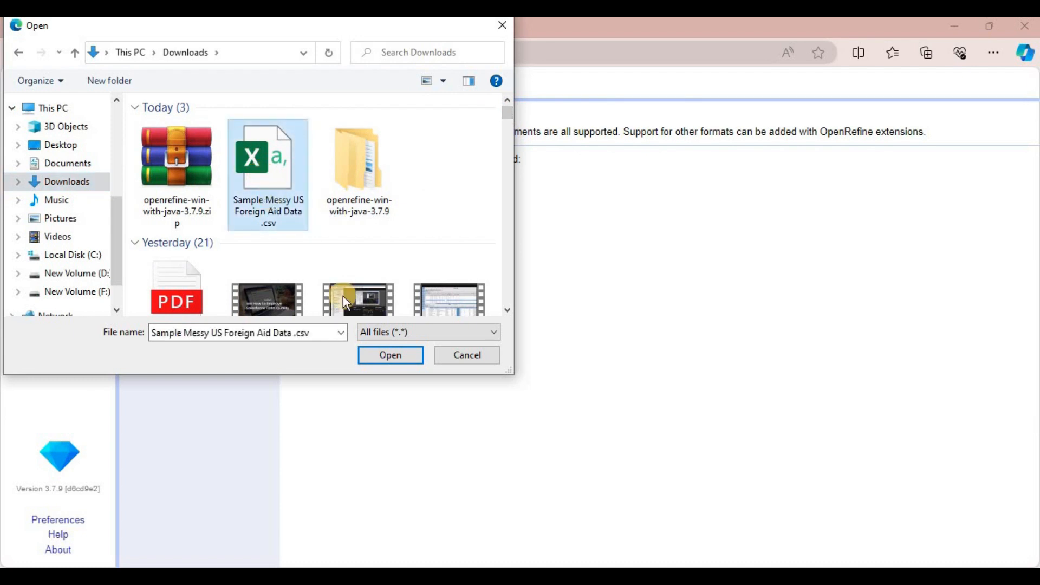
click(385, 356)
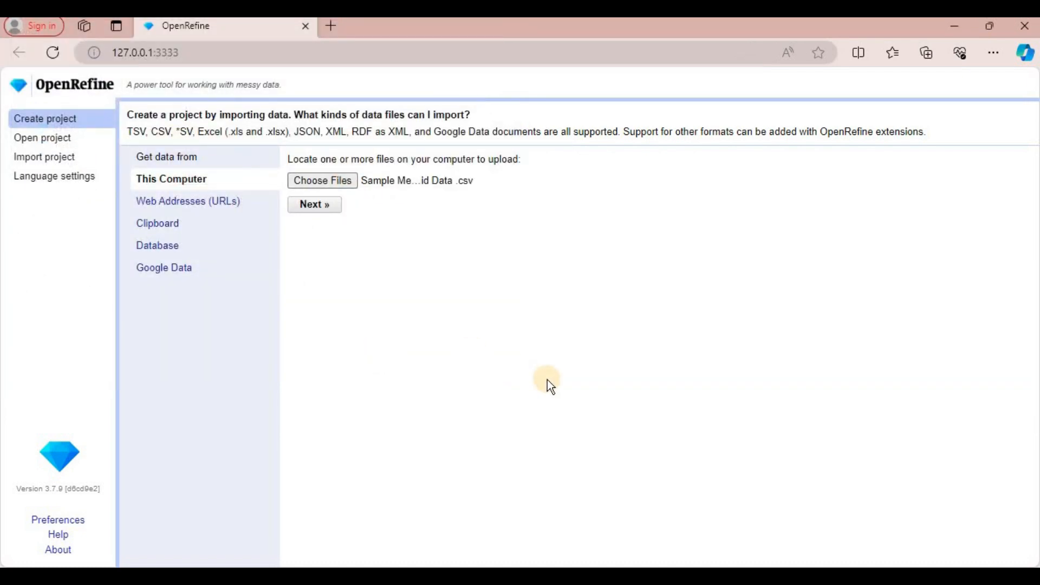
click(315, 205)
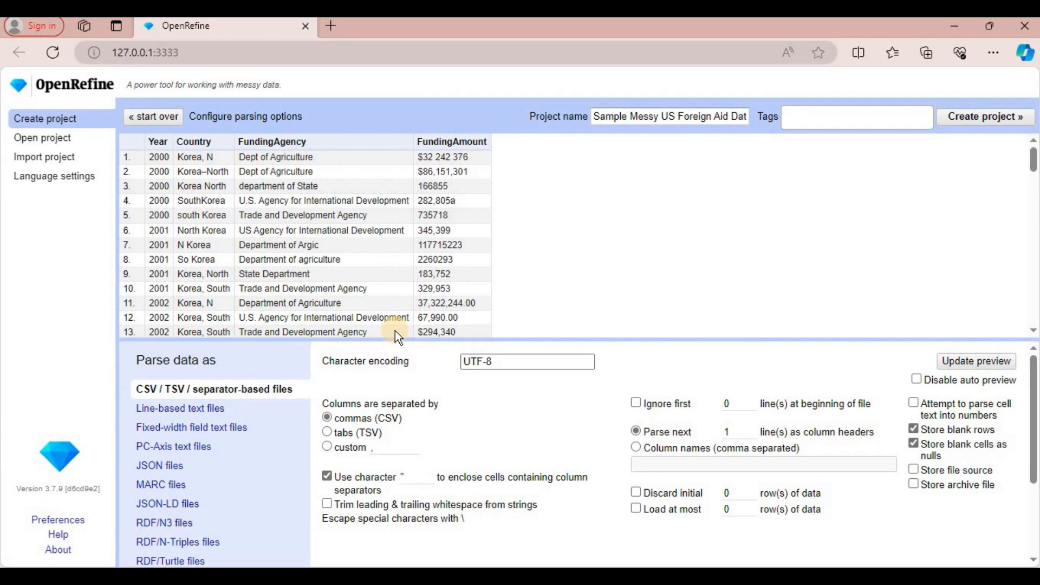
Create the project with comma-separated columns and show 25 rows per page.
click(327, 417)
click(970, 120)
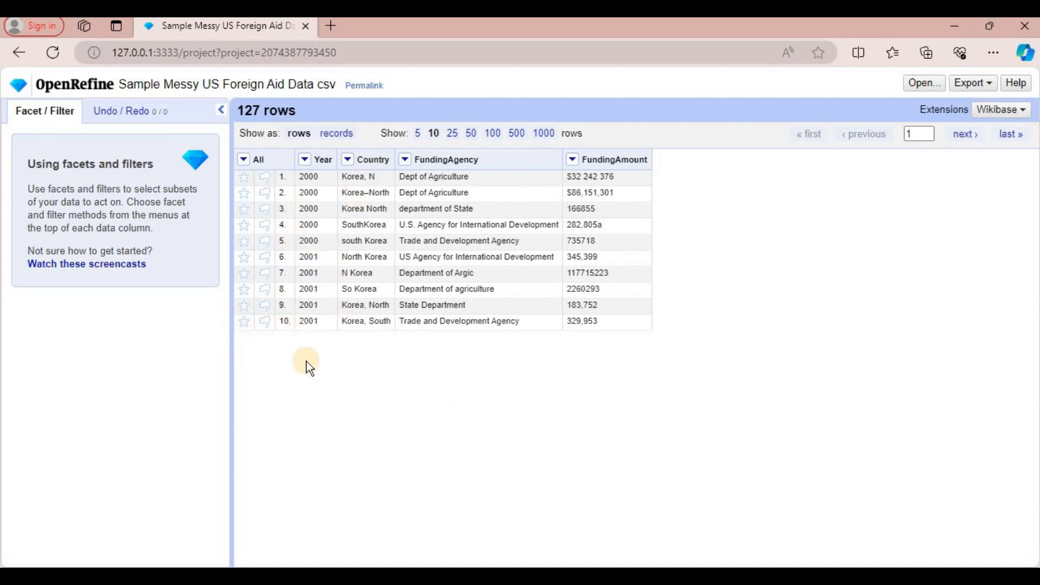
click(452, 134)
click(432, 134)
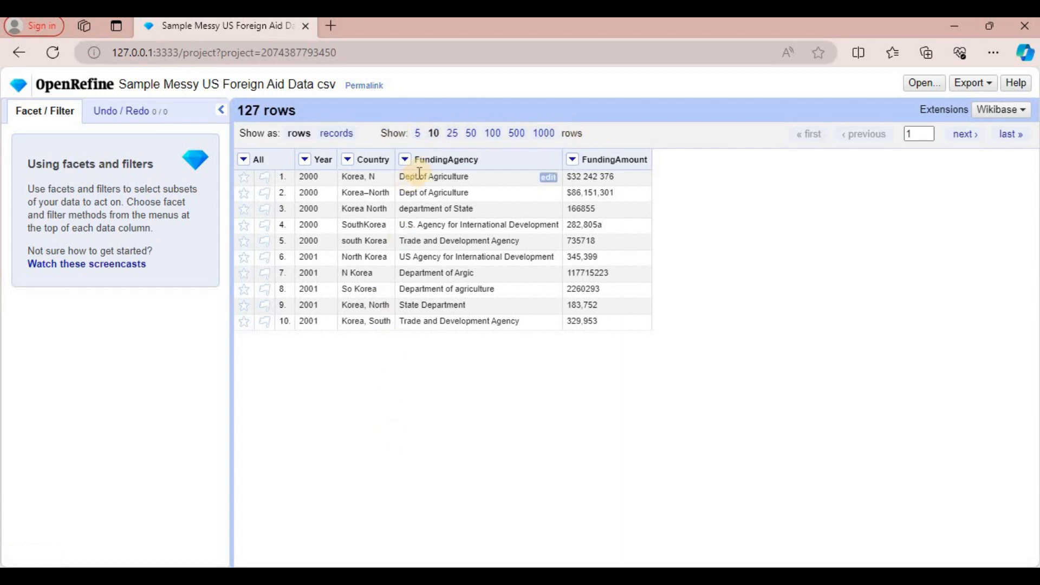
click(454, 134)
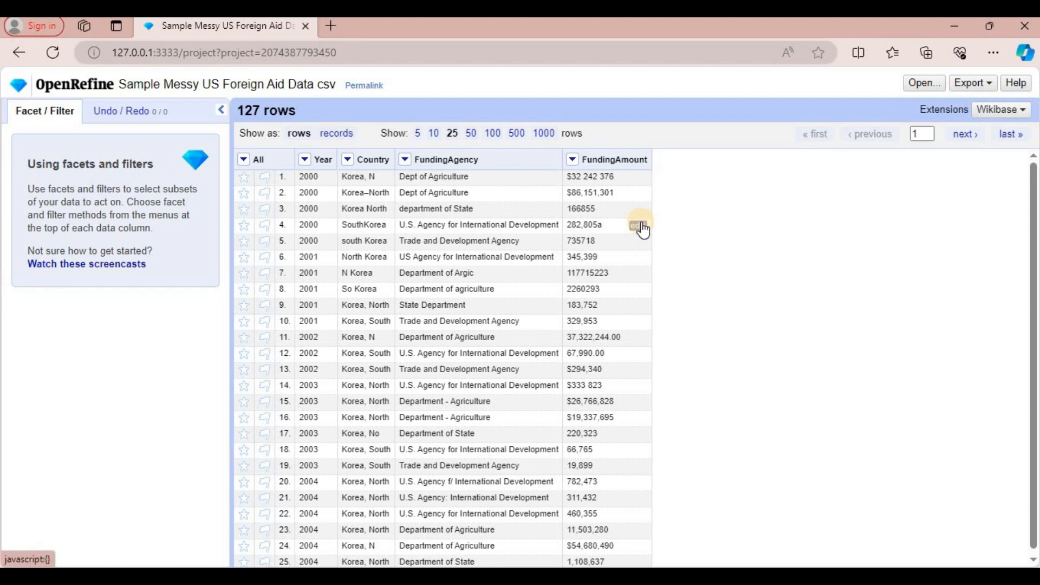
Try to convert the FundingAmount cells to numbers with the common number transform.
mouse_move(505, 293)
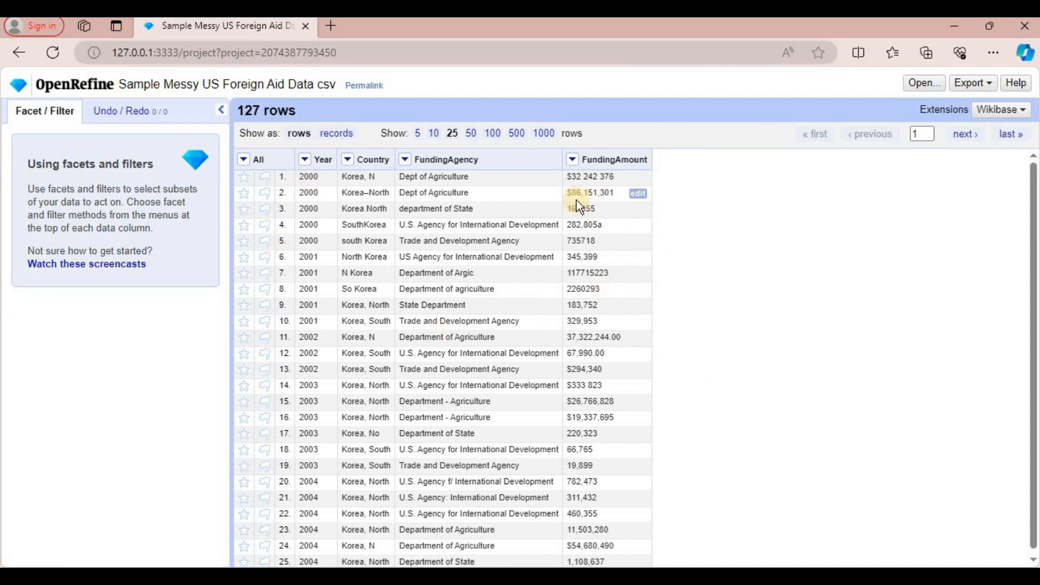
mouse_move(549, 198)
mouse_move(496, 346)
mouse_move(651, 319)
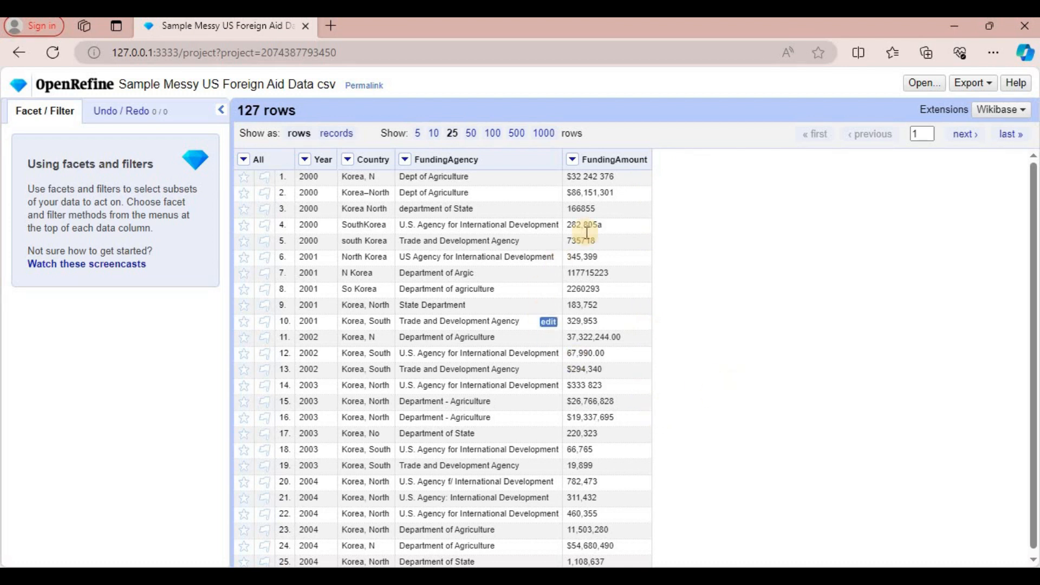
mouse_move(580, 180)
click(405, 159)
click(405, 158)
click(571, 159)
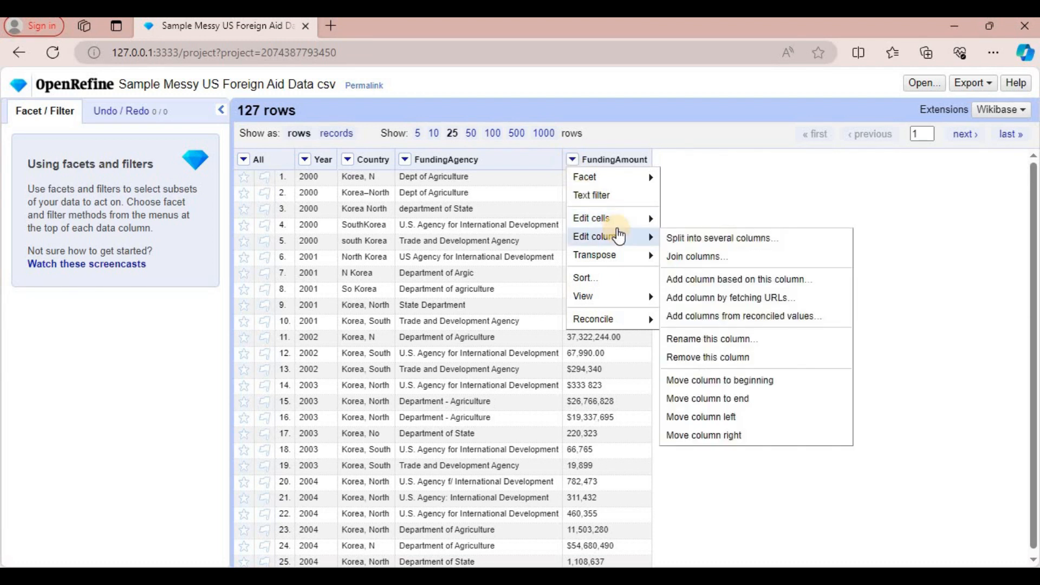
mouse_move(614, 222)
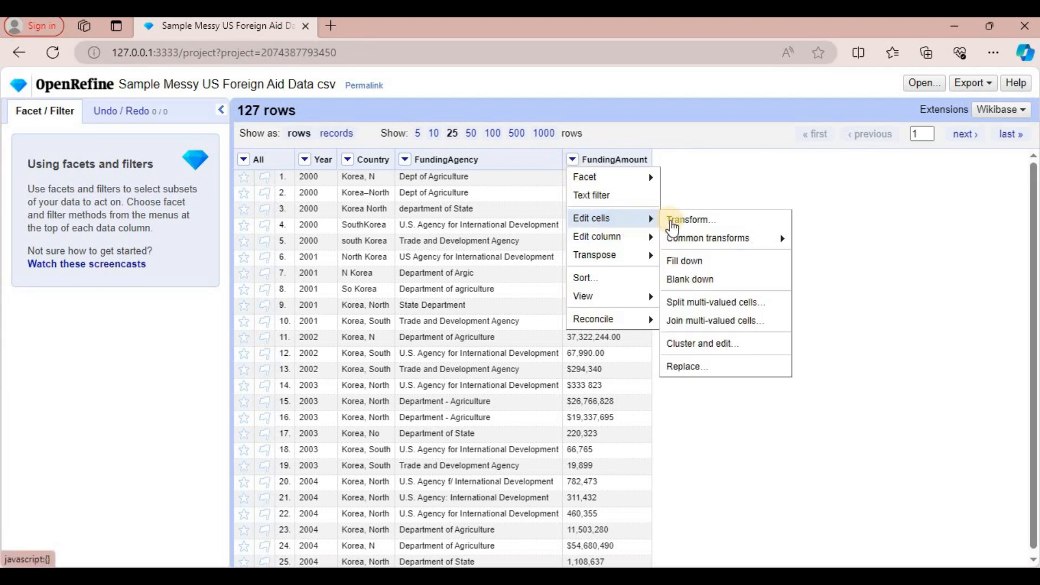
mouse_move(750, 249)
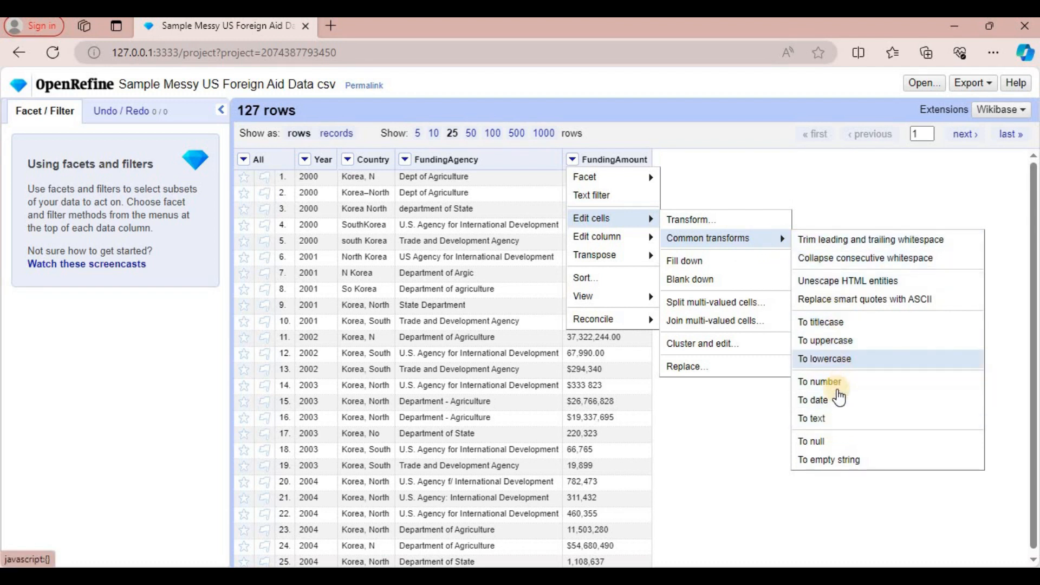
click(831, 383)
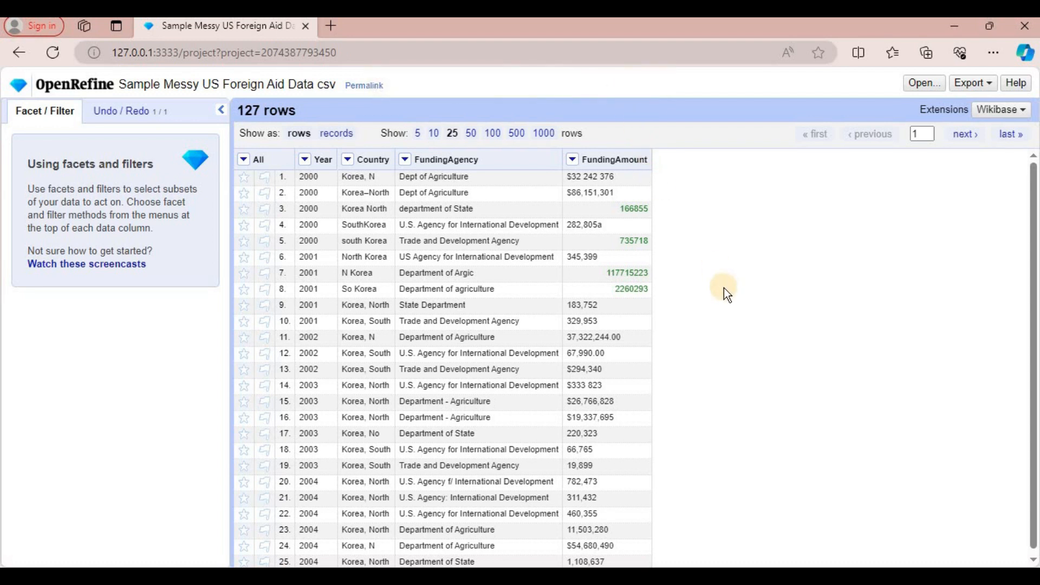
Remove the commas from the FundingAmount values with the GREL transform value.replace(',','').
mouse_move(642, 212)
drag(1035, 200, 1034, 155)
click(573, 160)
mouse_move(621, 226)
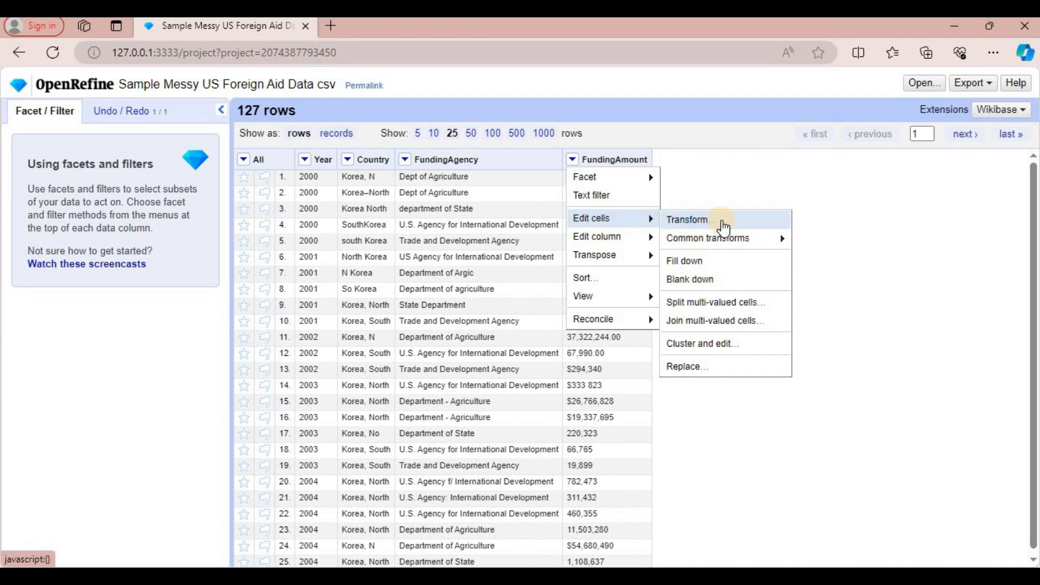
click(724, 224)
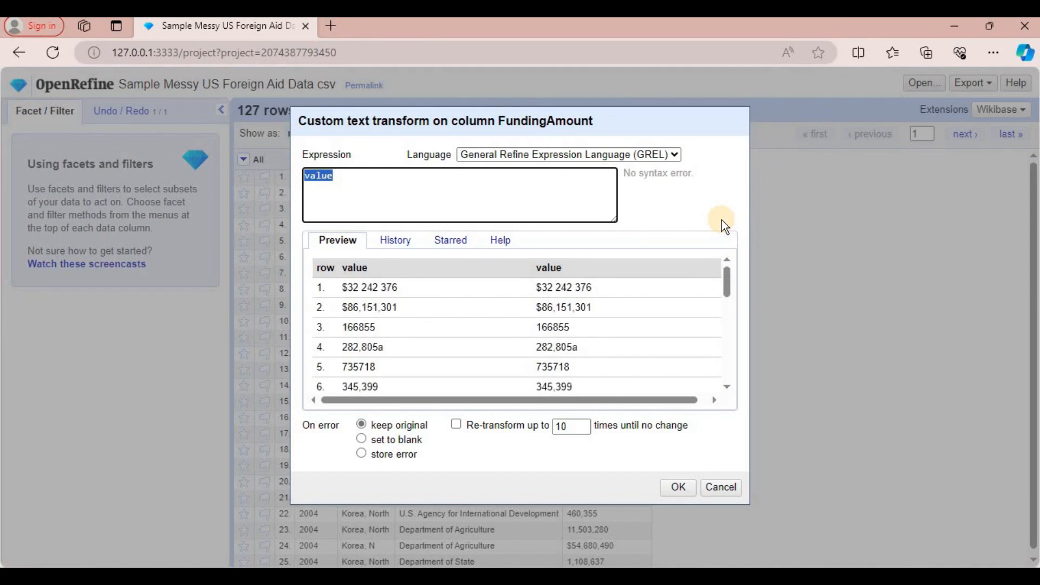
click(384, 194)
text(.replace())
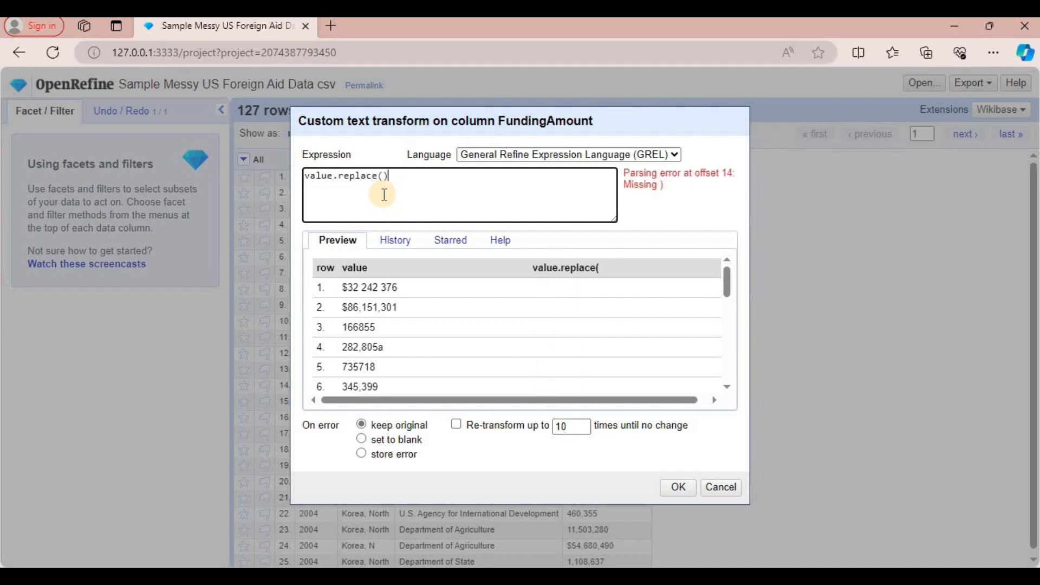
key(Left)
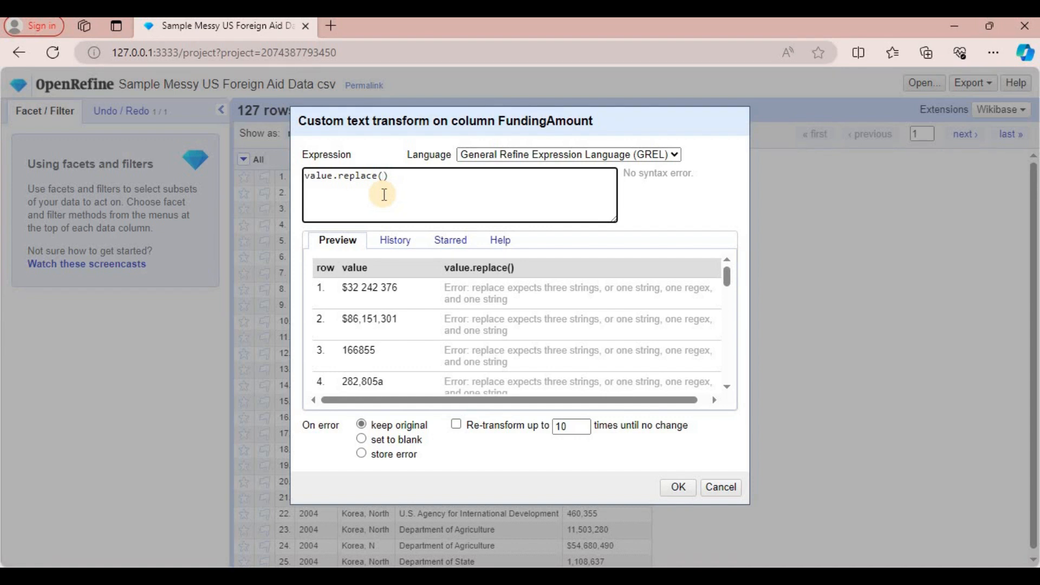
text('')
key(Left)
text(,)
key(Right)
text(,'')
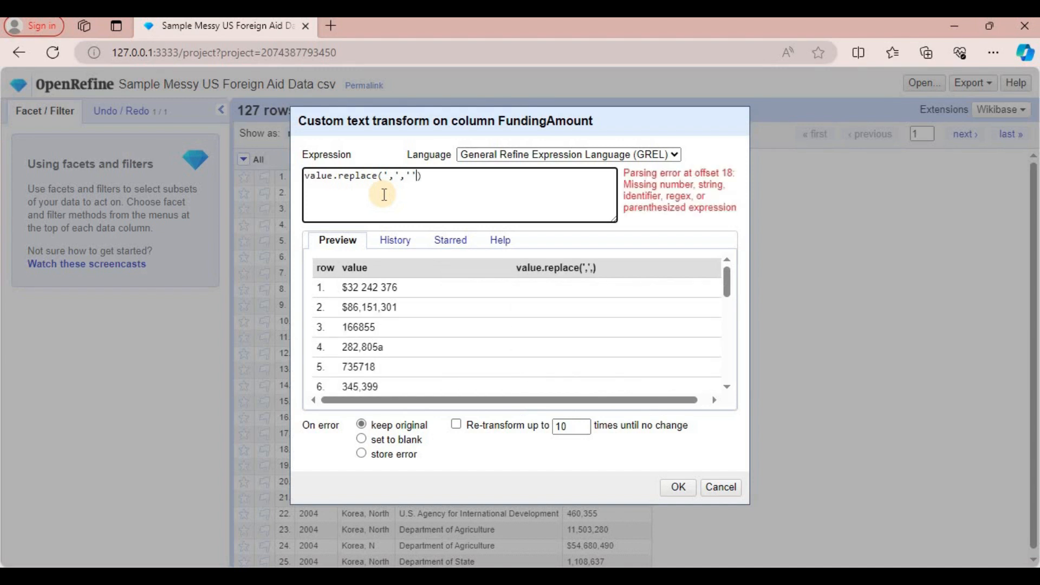
key(Left)
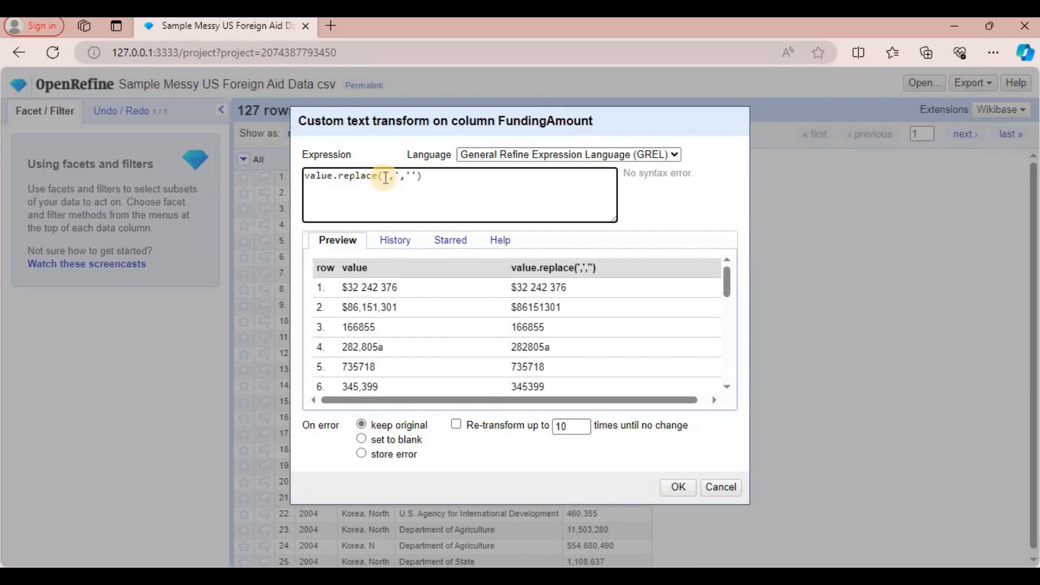
drag(386, 177, 394, 178)
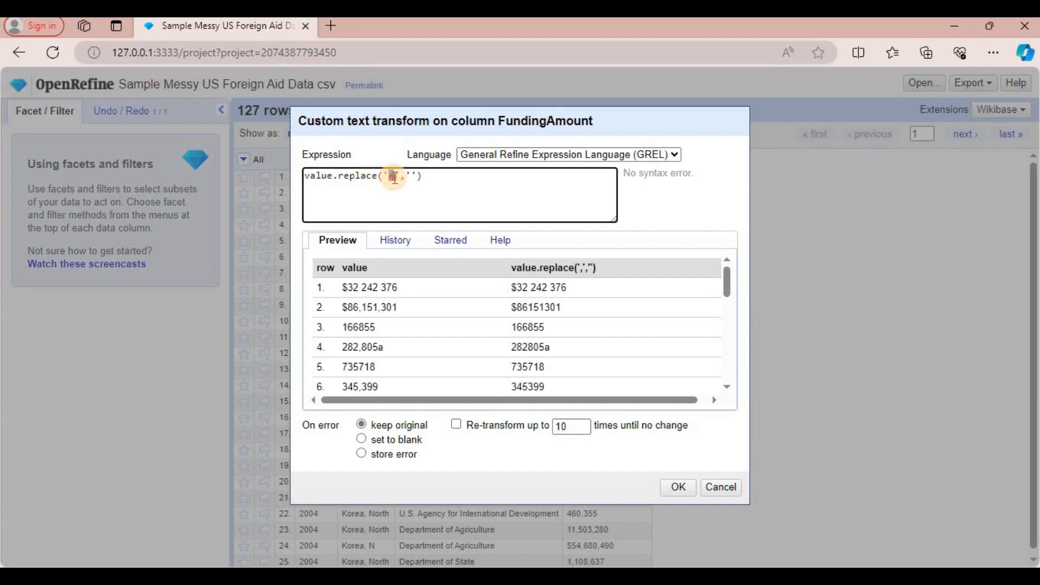
click(411, 178)
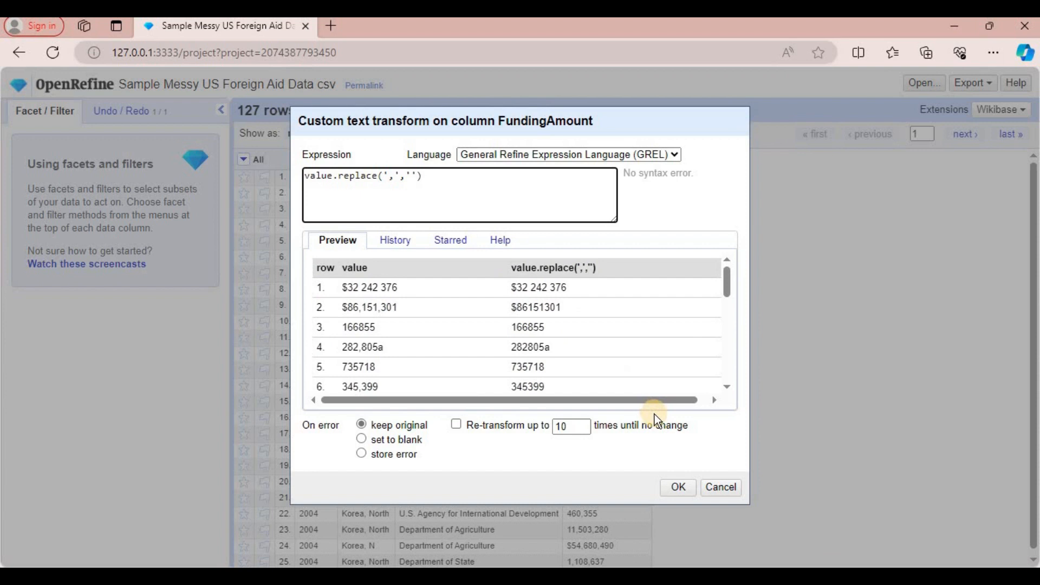
click(674, 487)
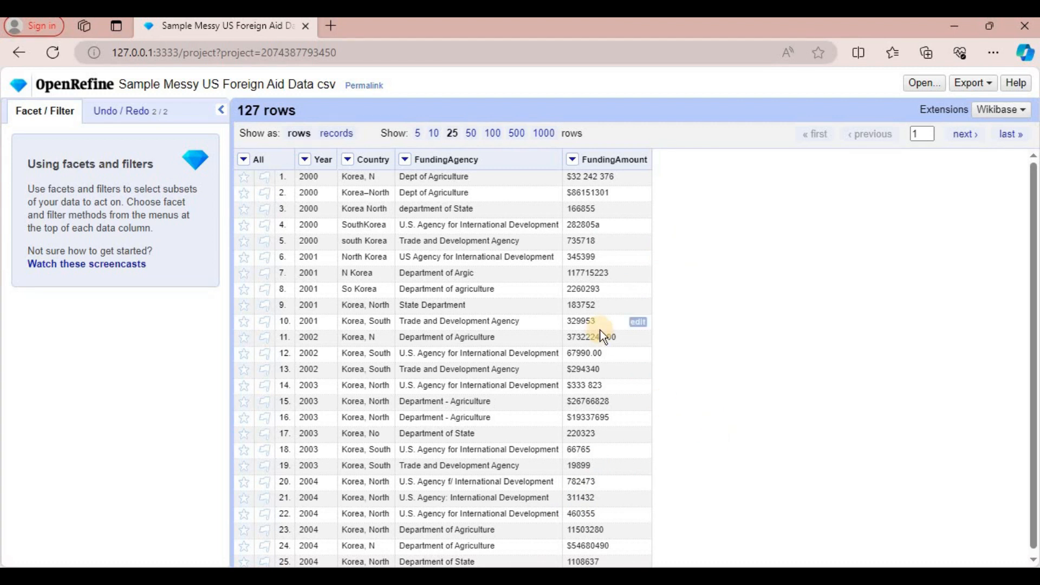
Remove the dollar signs from the FundingAmount values with the GREL transform value.replace('$','').
click(572, 159)
mouse_move(623, 226)
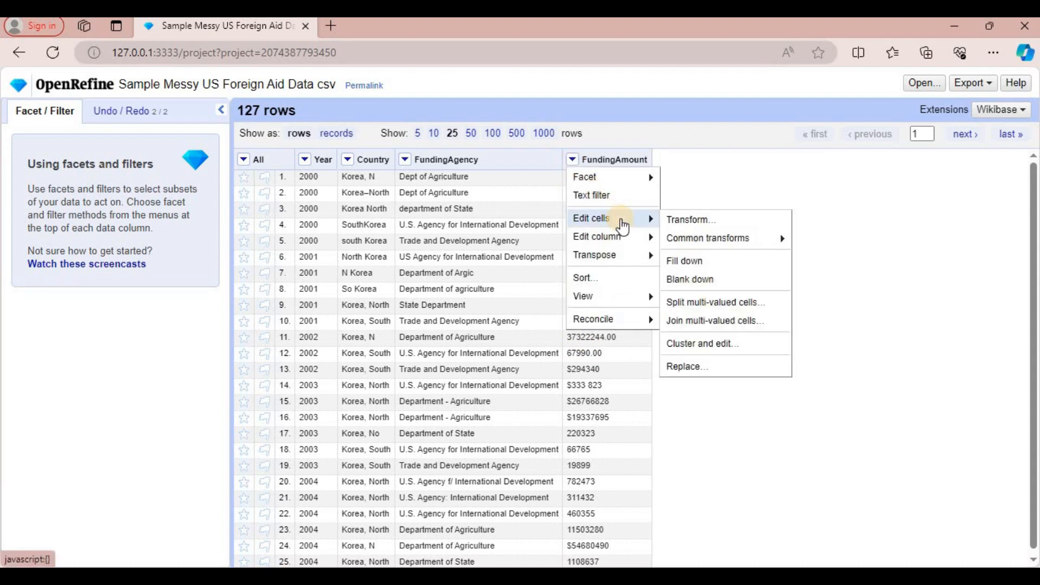
click(713, 220)
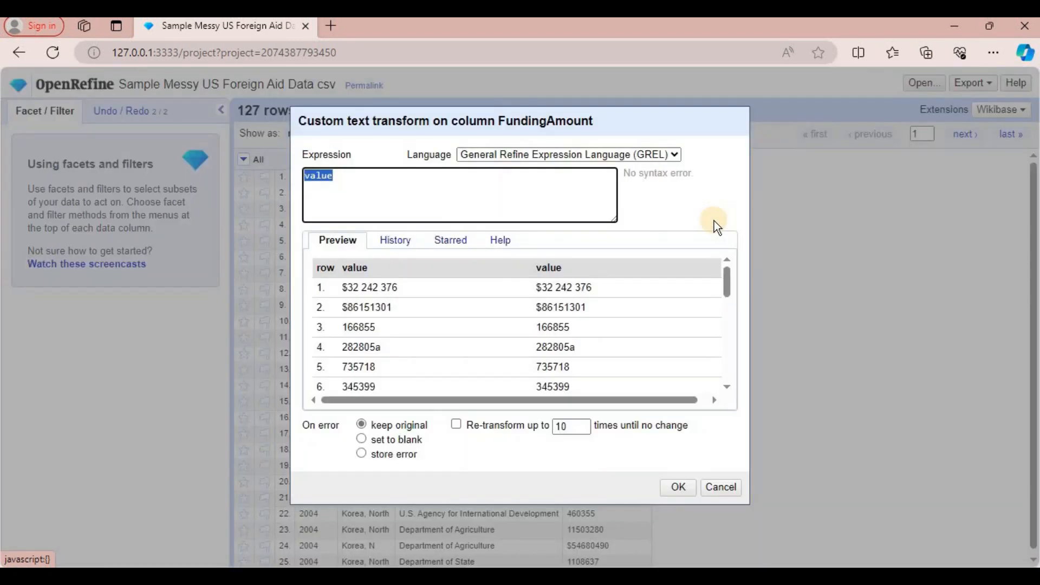
click(410, 182)
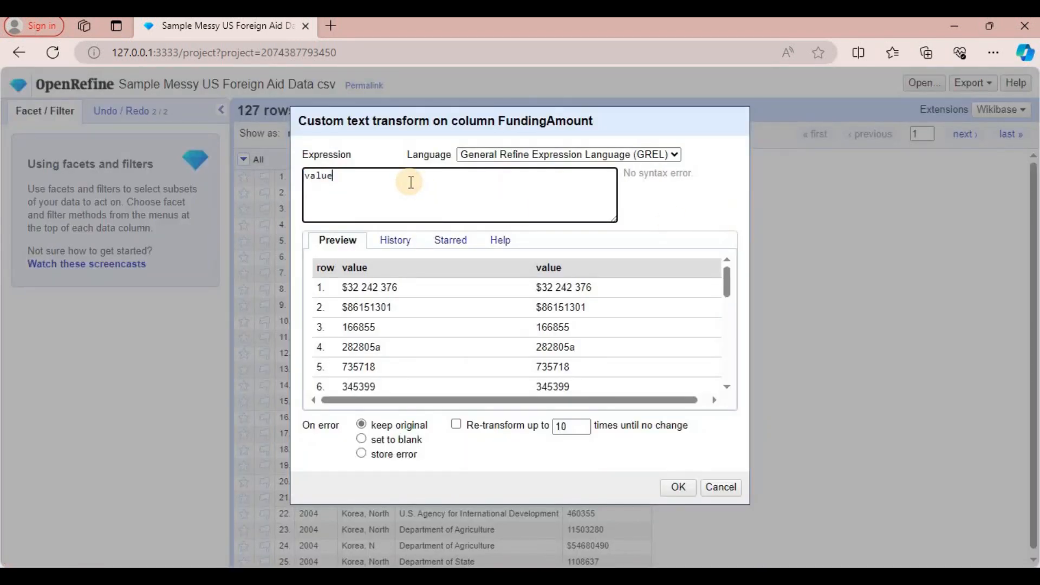
text(.replace()
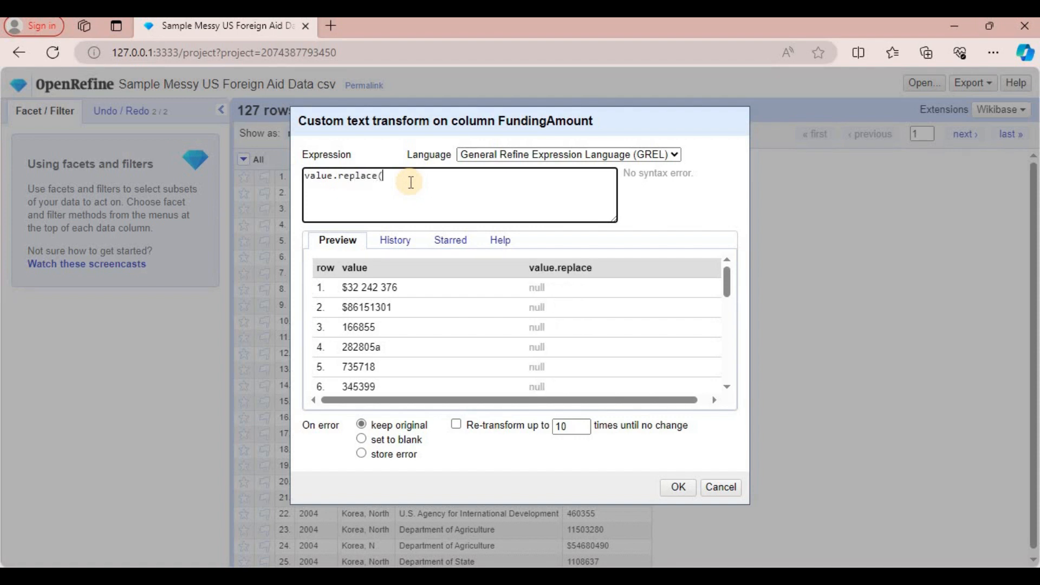
text('')
key(Left)
text($','')
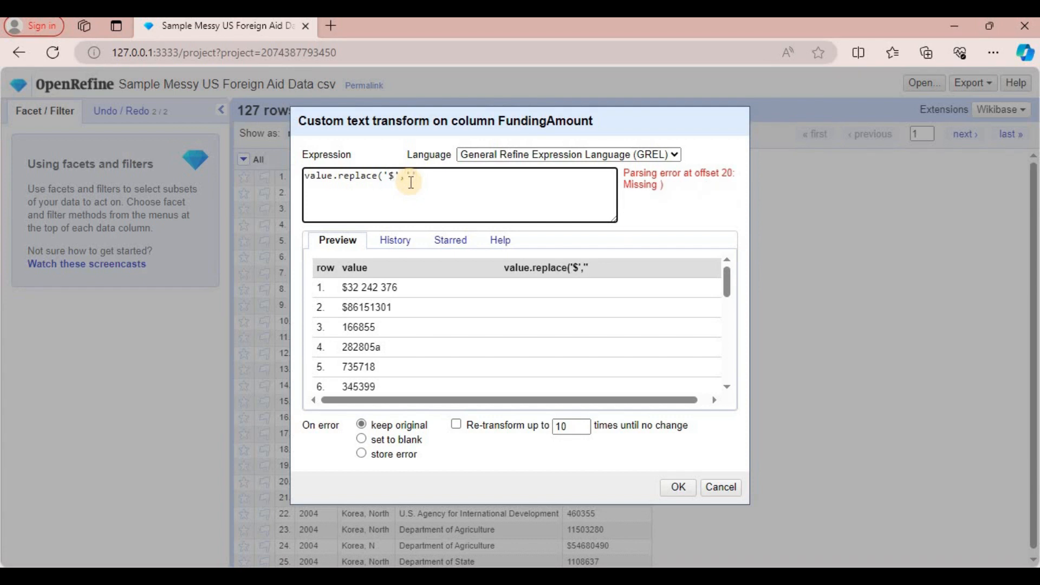
text())
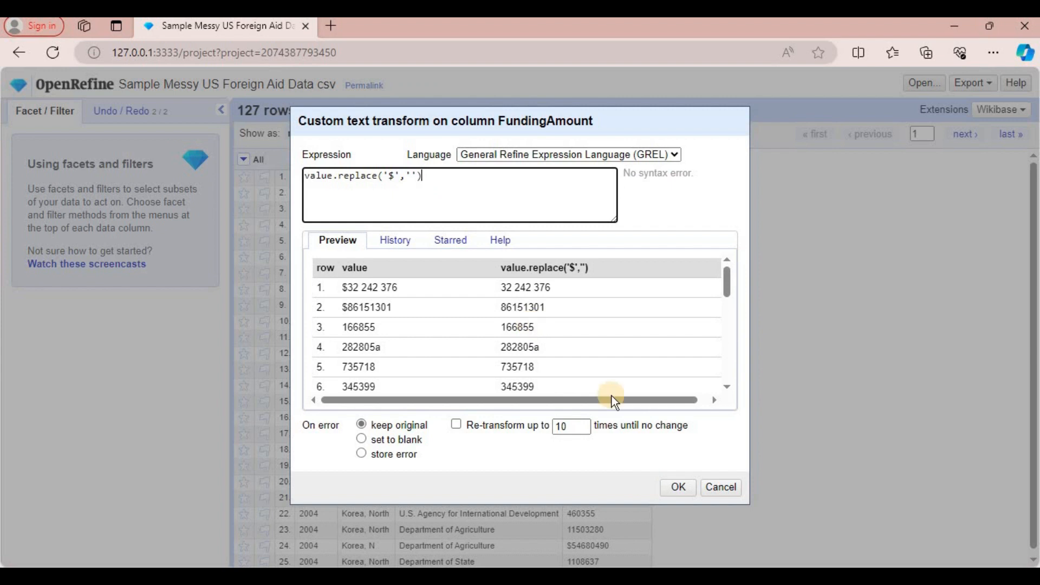
click(687, 492)
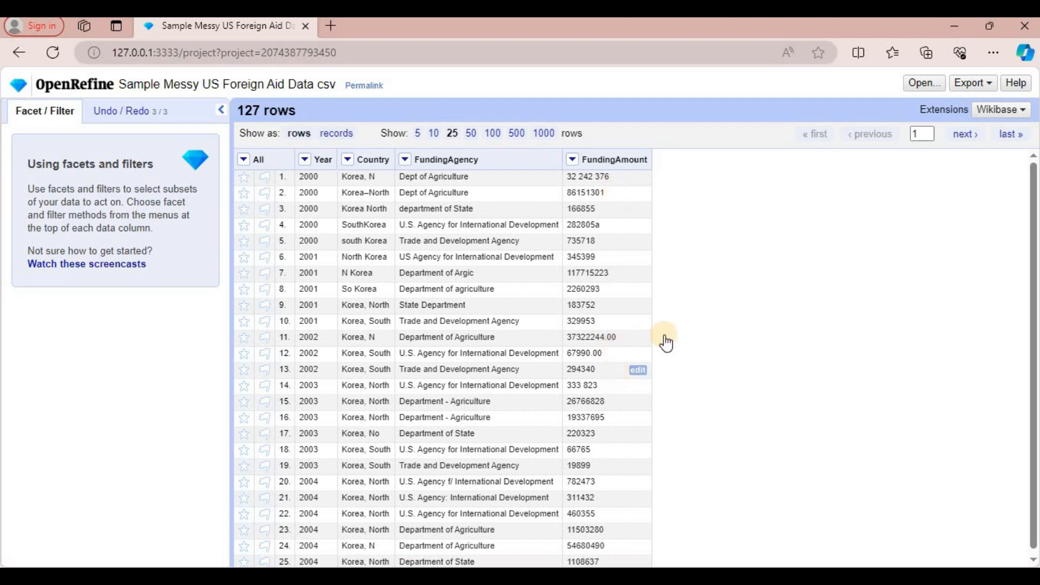
Convert the FundingAmount cells to numbers with the common number transform.
click(572, 160)
mouse_move(592, 219)
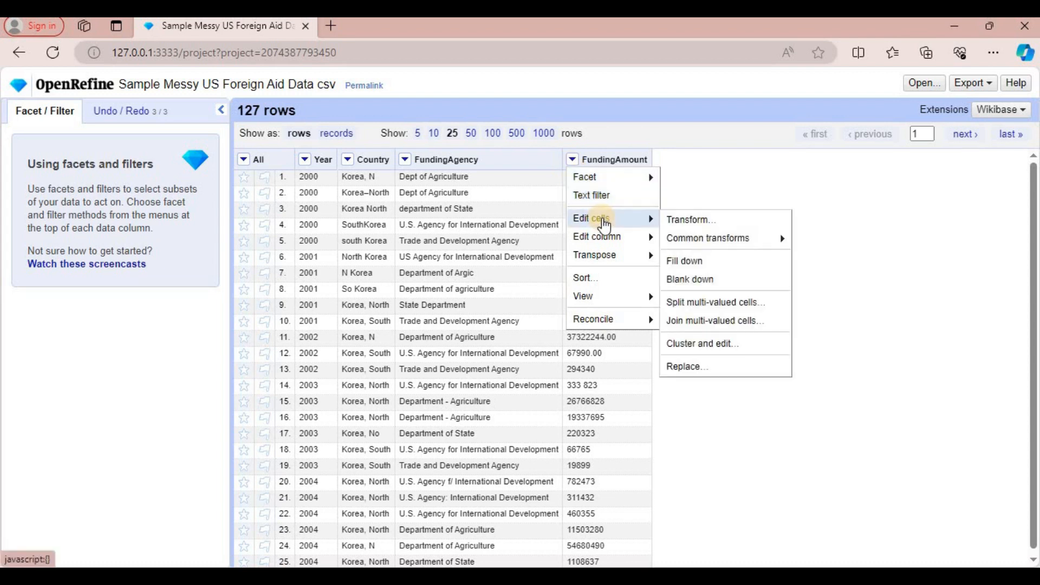
mouse_move(754, 244)
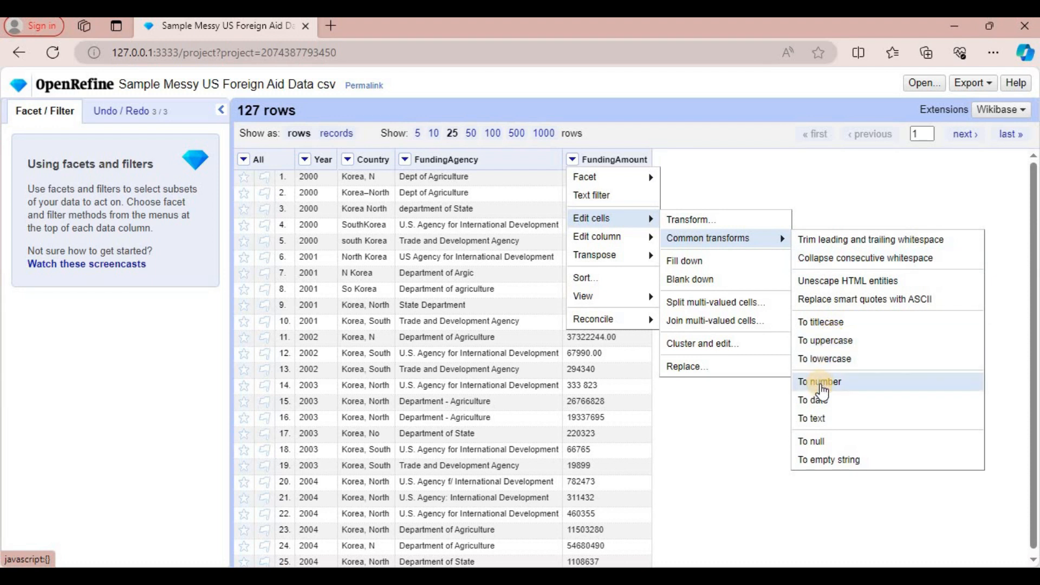
click(820, 384)
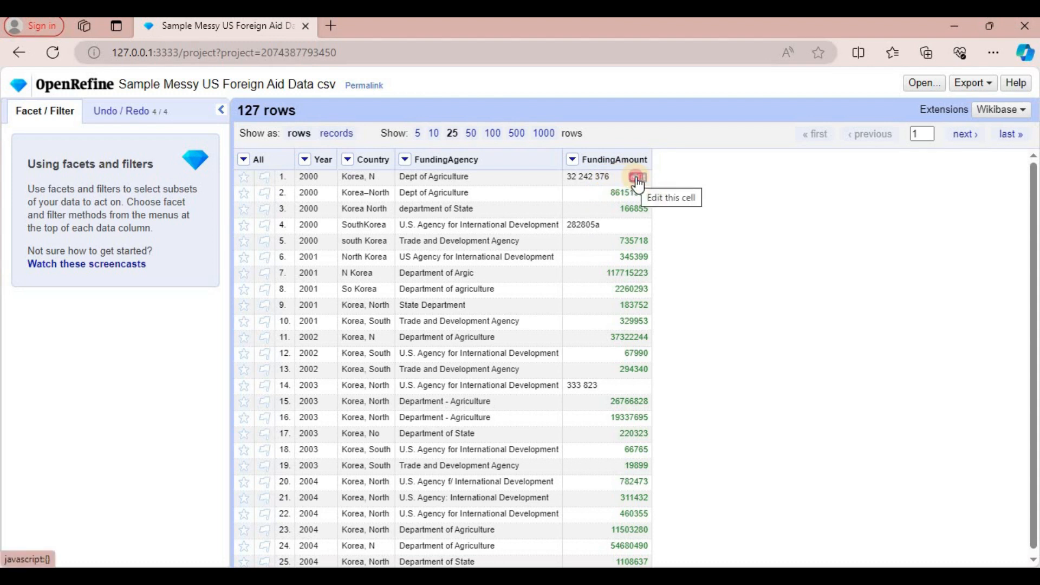
Remove the spaces from the FundingAmount value in row 1 so it reads 32242376.
click(636, 178)
click(676, 210)
key(BackSpace)
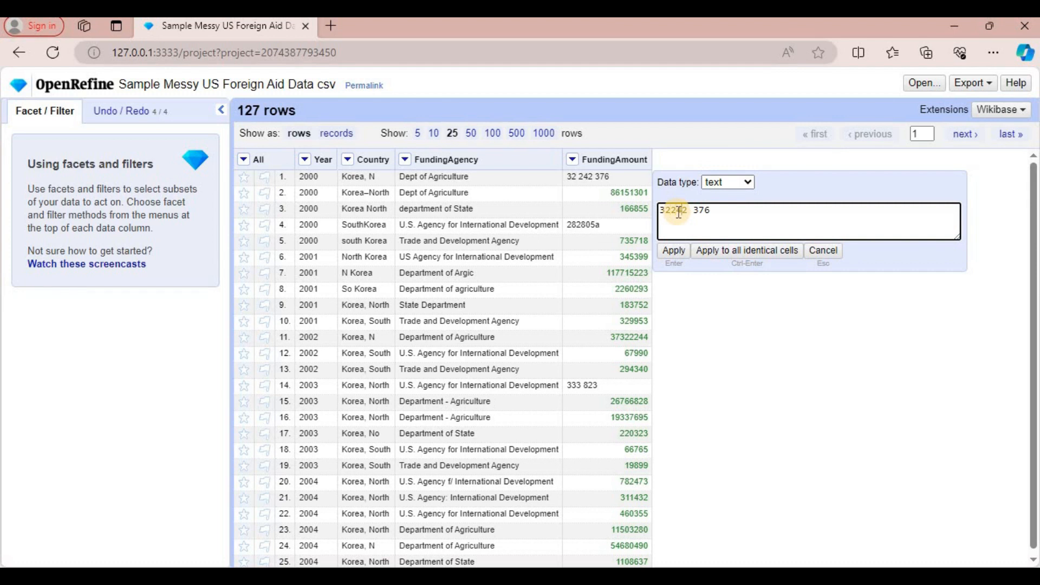
key(Delete)
click(673, 255)
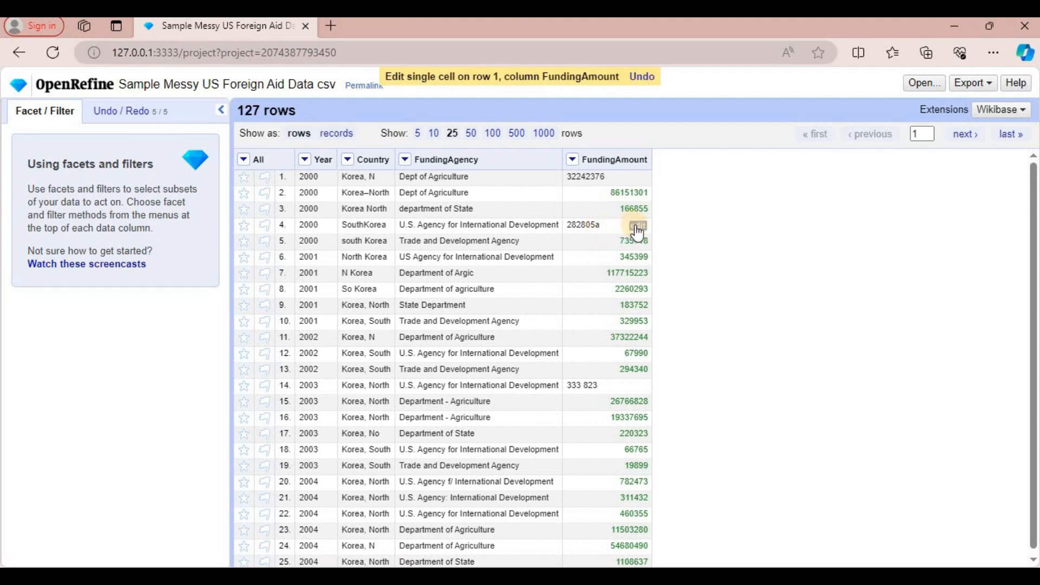
Remove the trailing letter from the FundingAmount value in row 4 so it reads 282805.
click(636, 226)
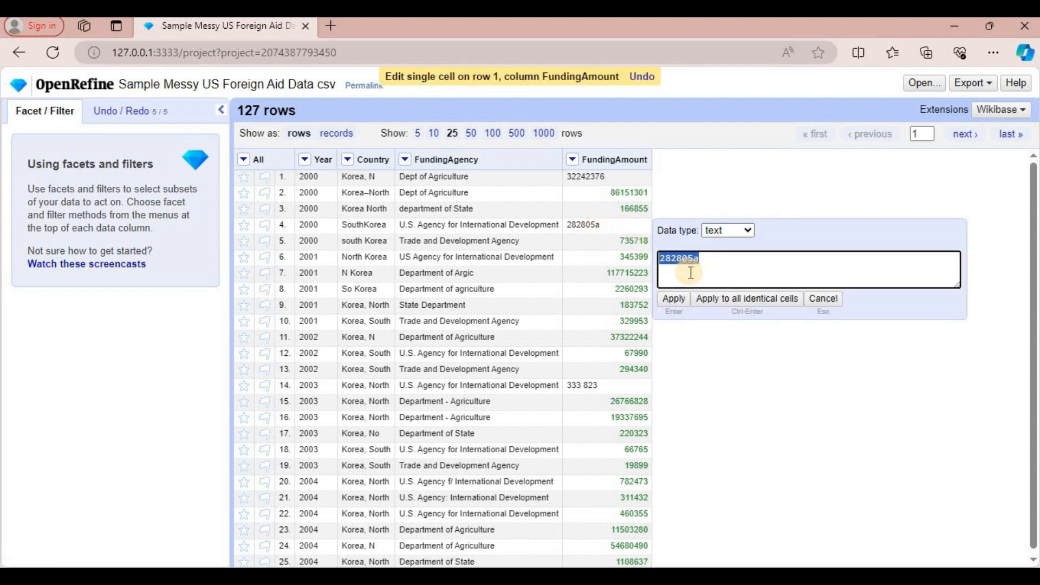
click(708, 259)
key(BackSpace)
click(673, 299)
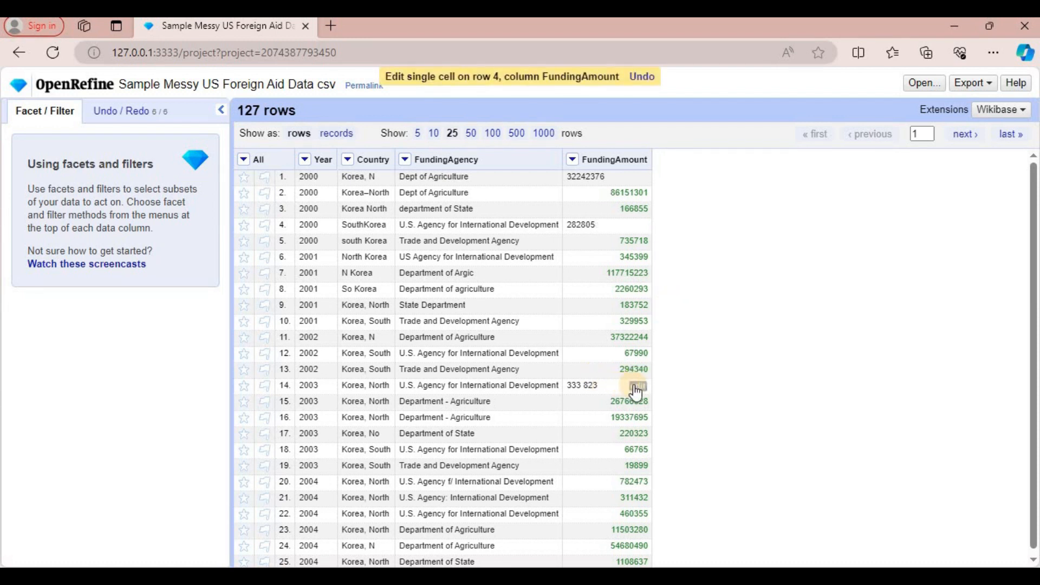
Correct the FundingAmount value in row 14 to 333823 and set its data type to number.
click(638, 387)
click(683, 422)
key(BackSpace)
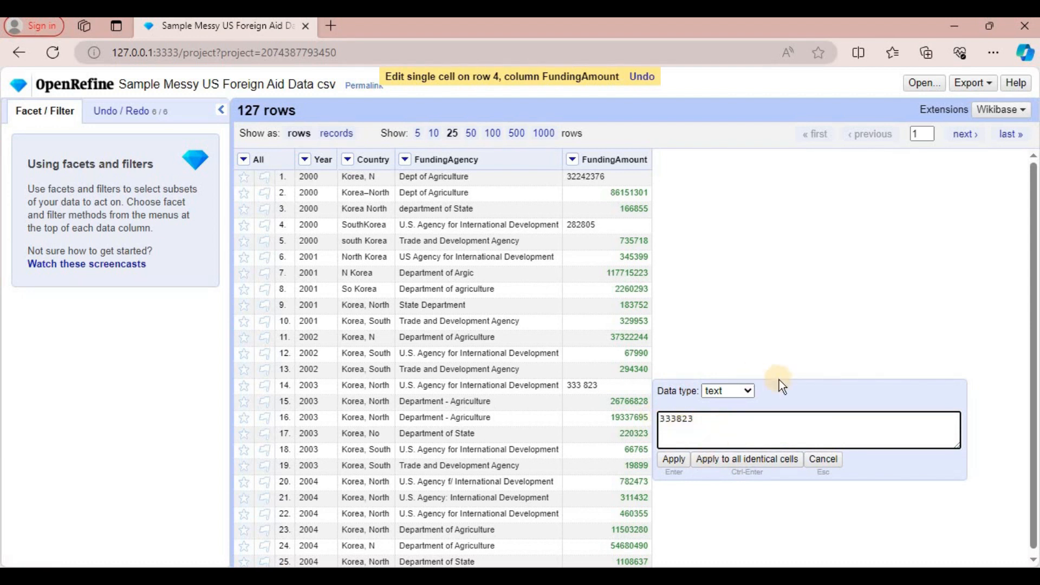
click(727, 390)
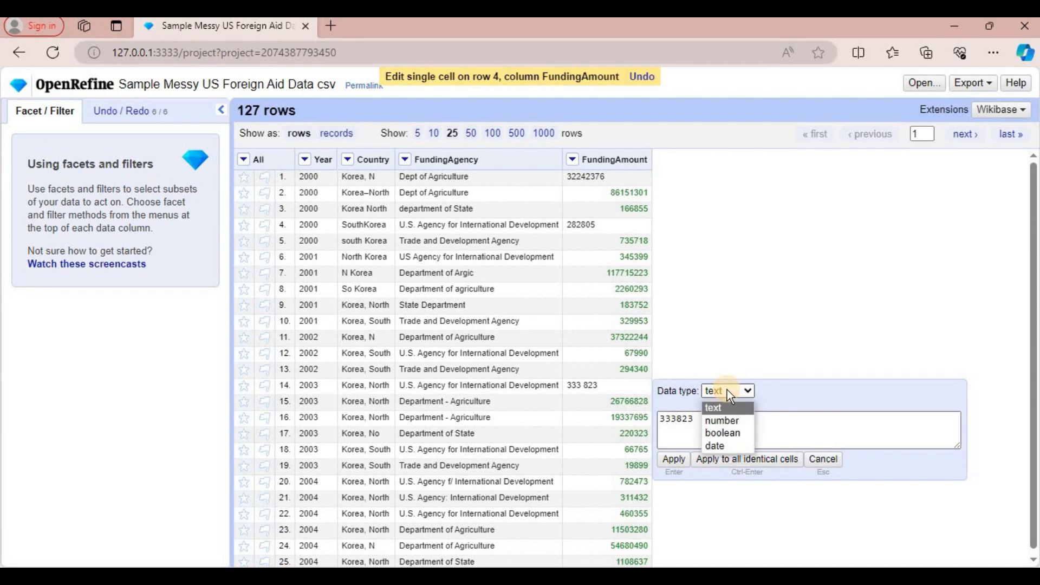
click(720, 422)
click(674, 460)
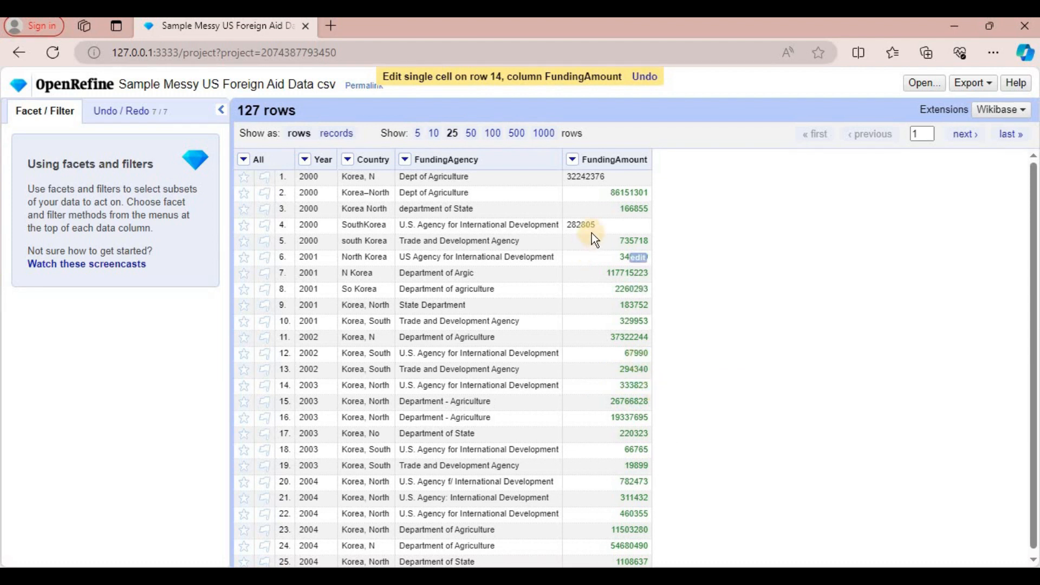
Set the data type of the FundingAmount cells in rows 4 and 1 to number.
click(638, 226)
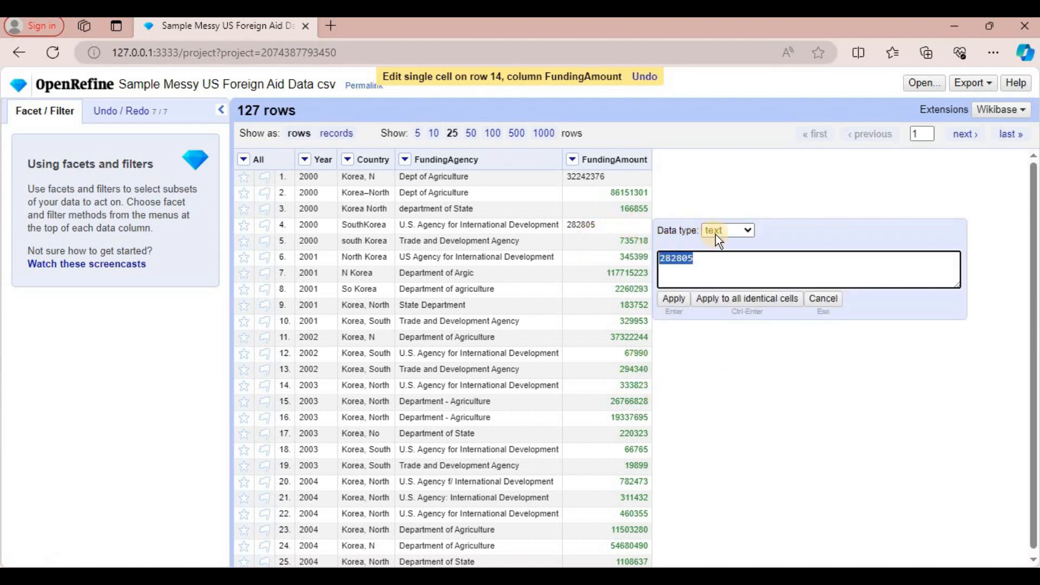
click(733, 229)
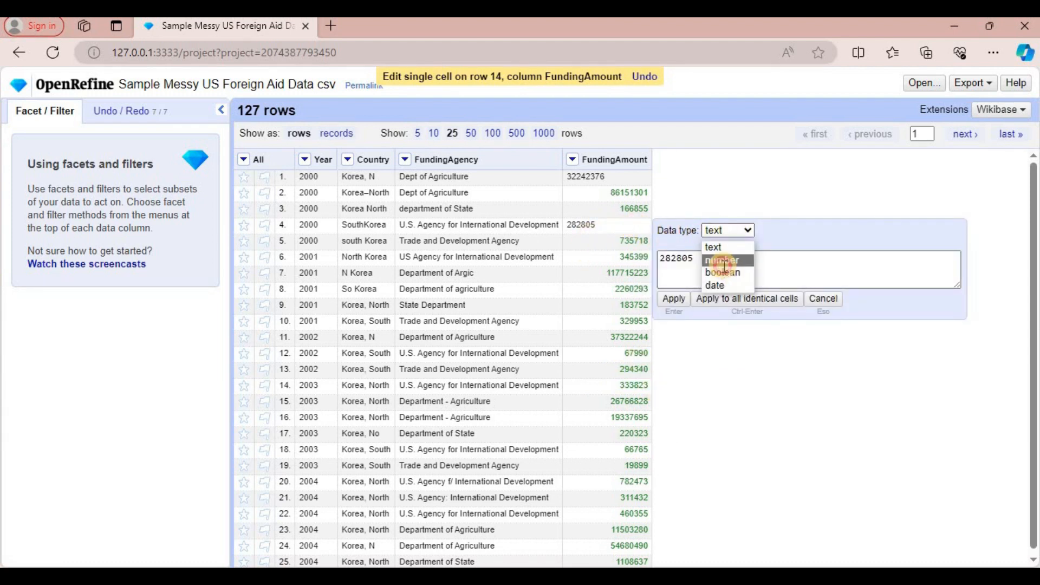
click(723, 267)
click(682, 301)
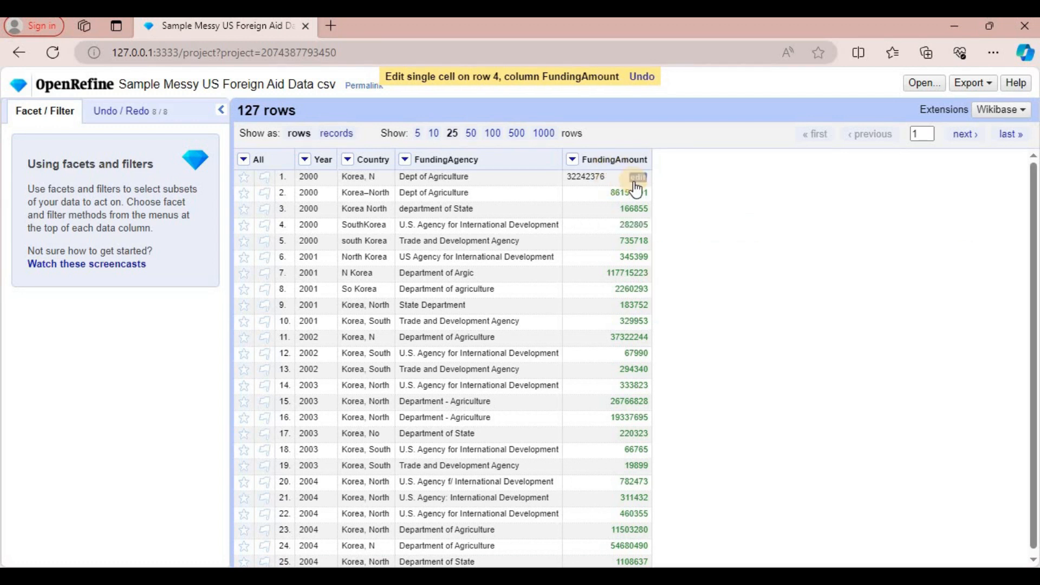
click(635, 184)
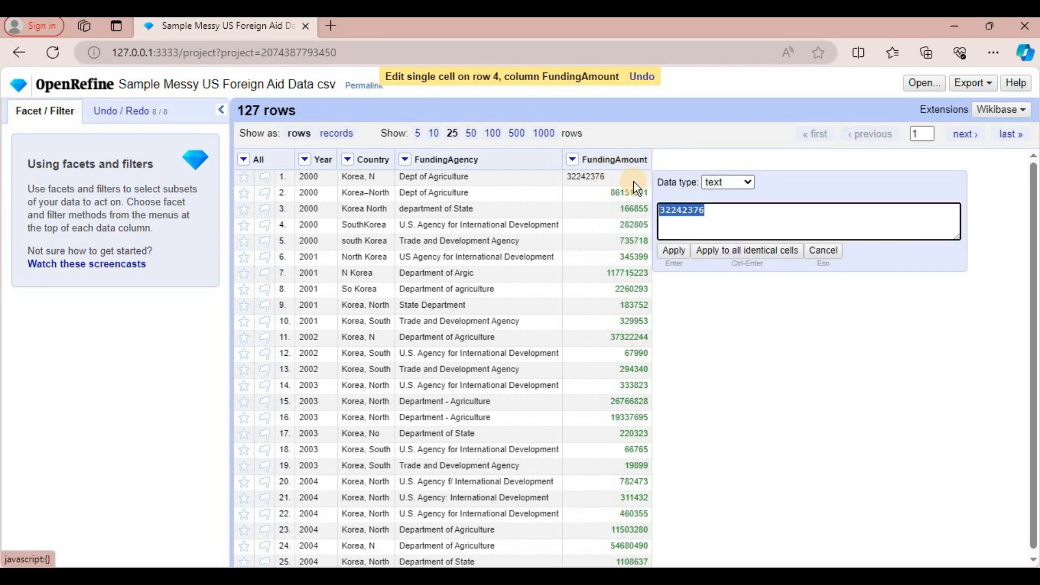
click(747, 185)
click(722, 211)
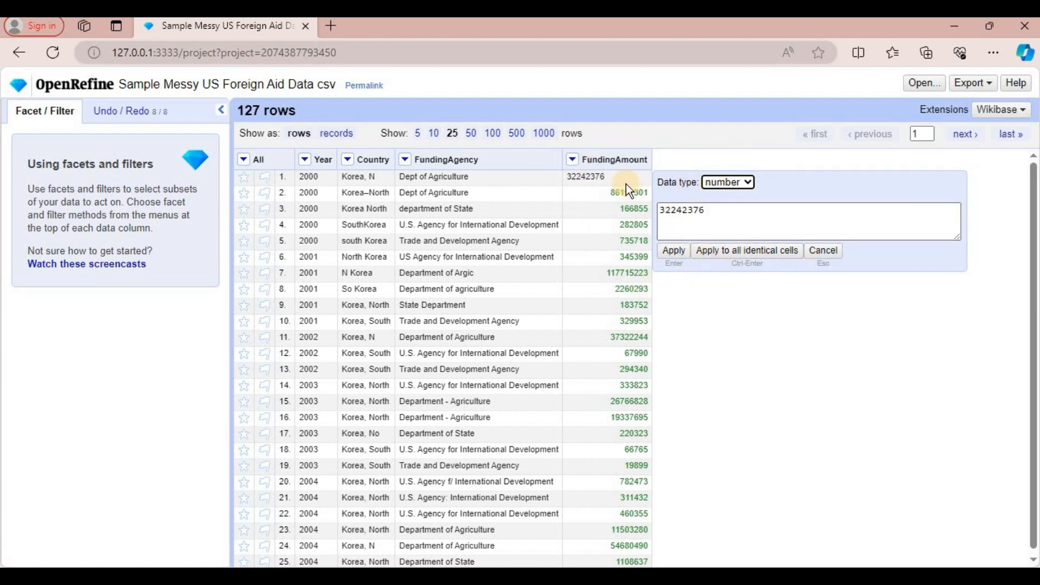
click(665, 252)
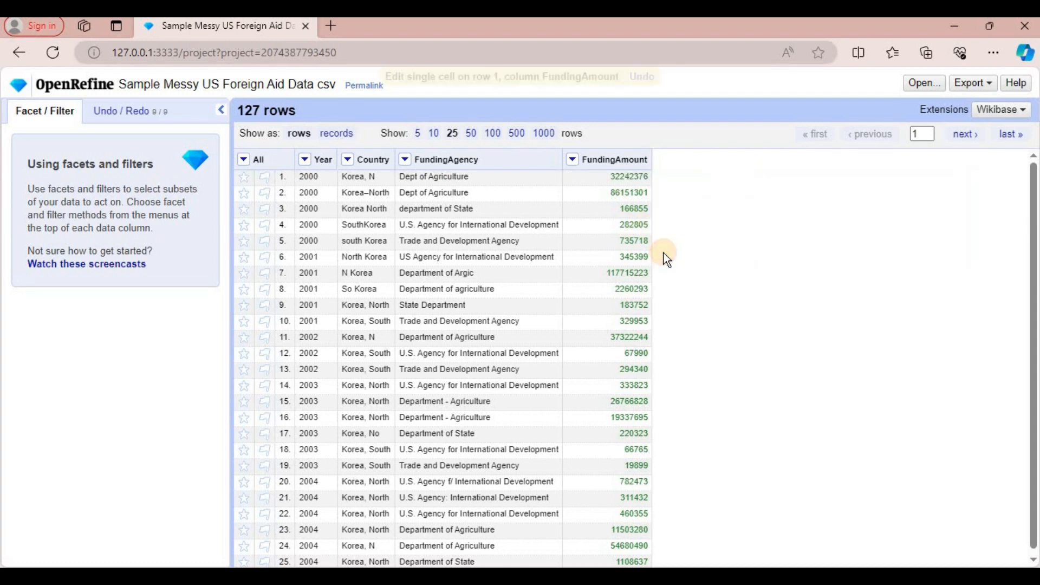
click(573, 161)
mouse_move(596, 218)
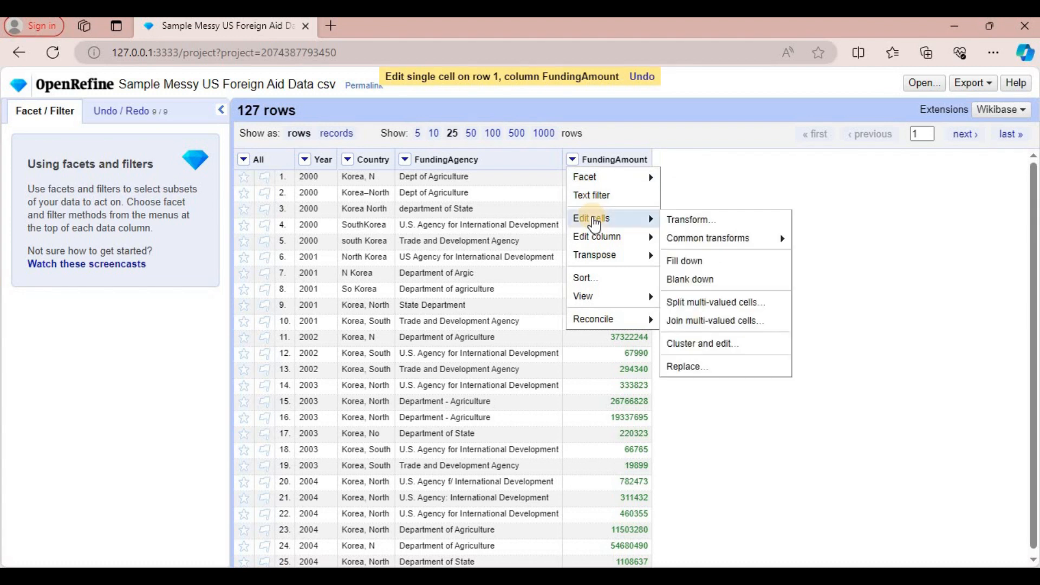
mouse_move(715, 238)
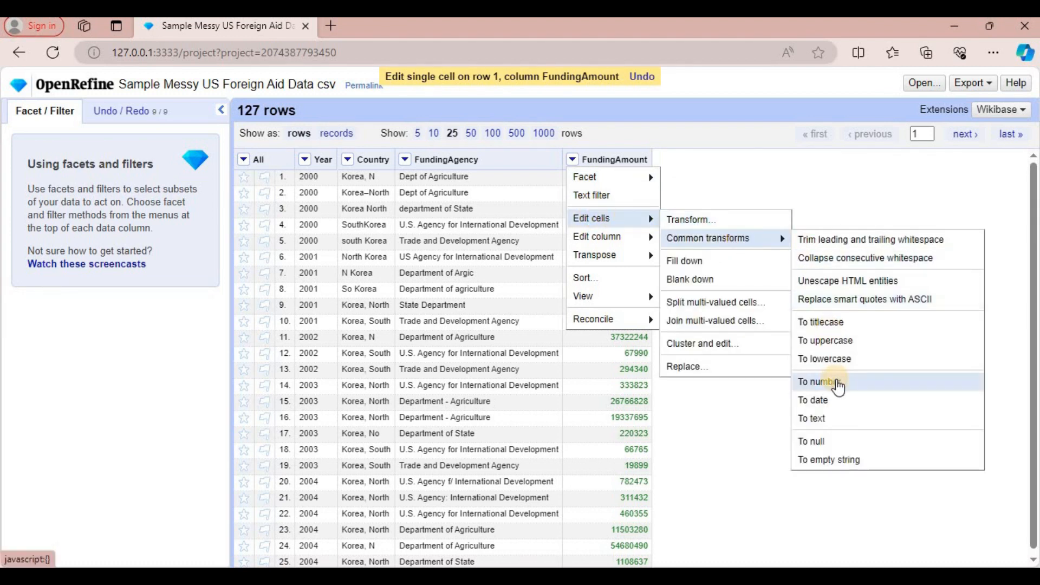
click(697, 443)
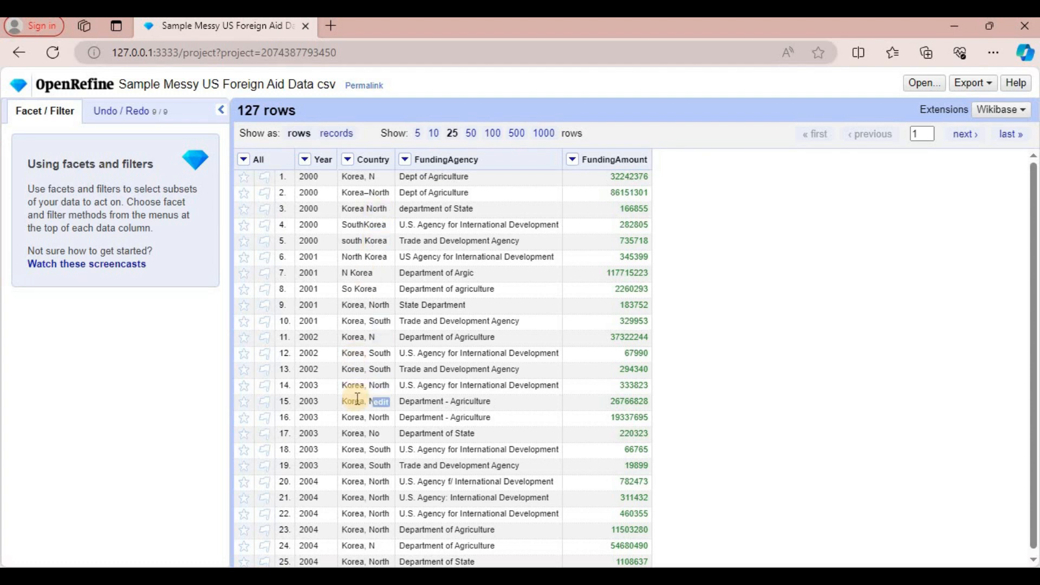
Cluster the Country column values and mark the South Korea variants for merging with the new cell value South Korea.
click(347, 161)
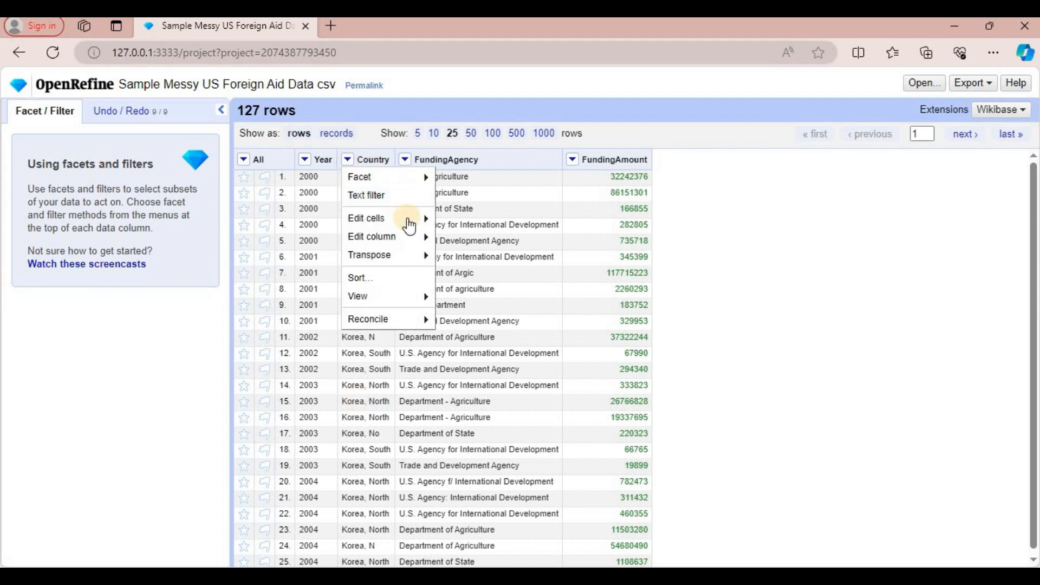
mouse_move(409, 224)
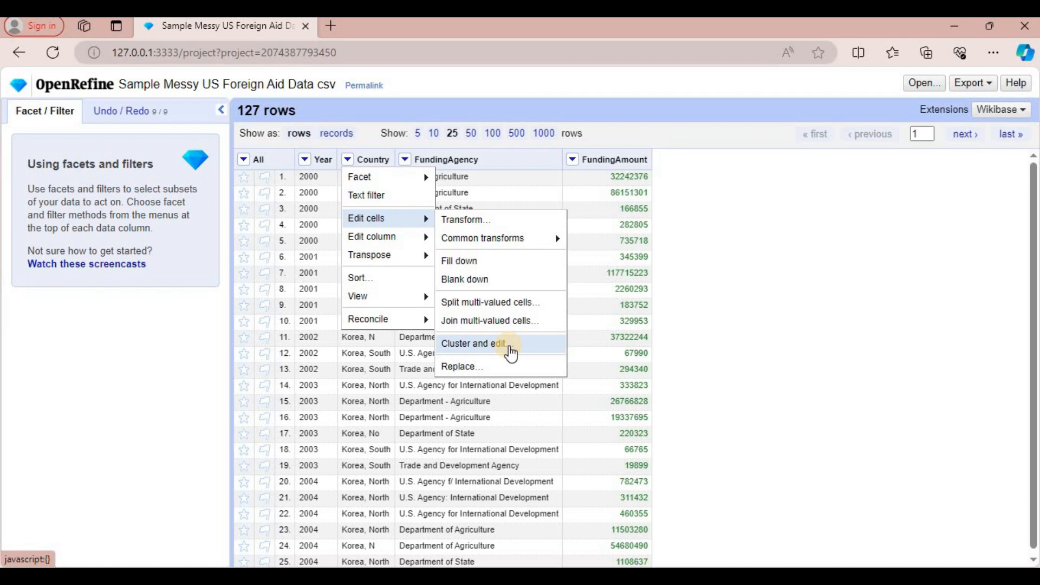
click(511, 345)
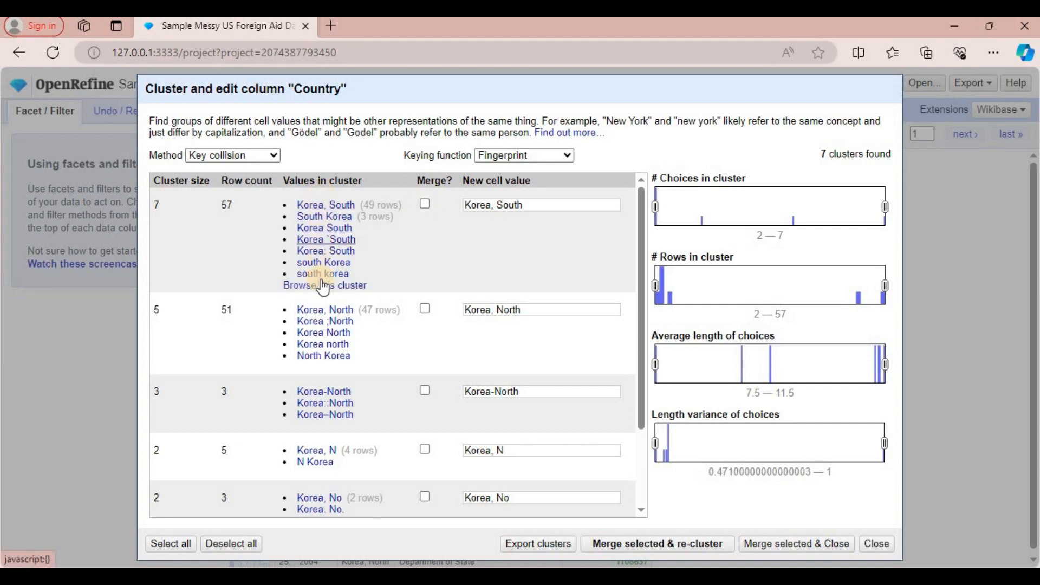
click(426, 206)
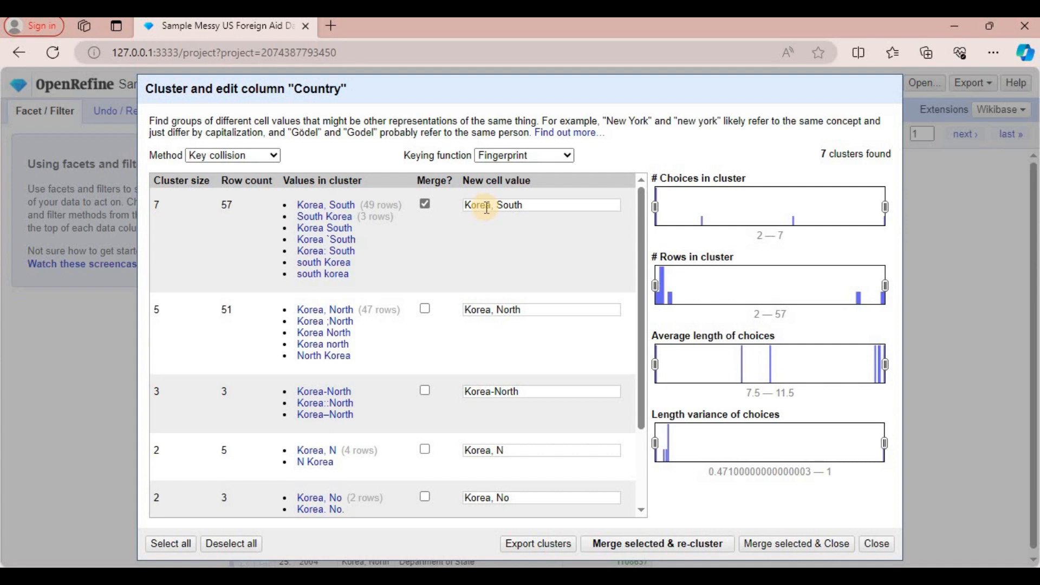
drag(533, 205, 457, 211)
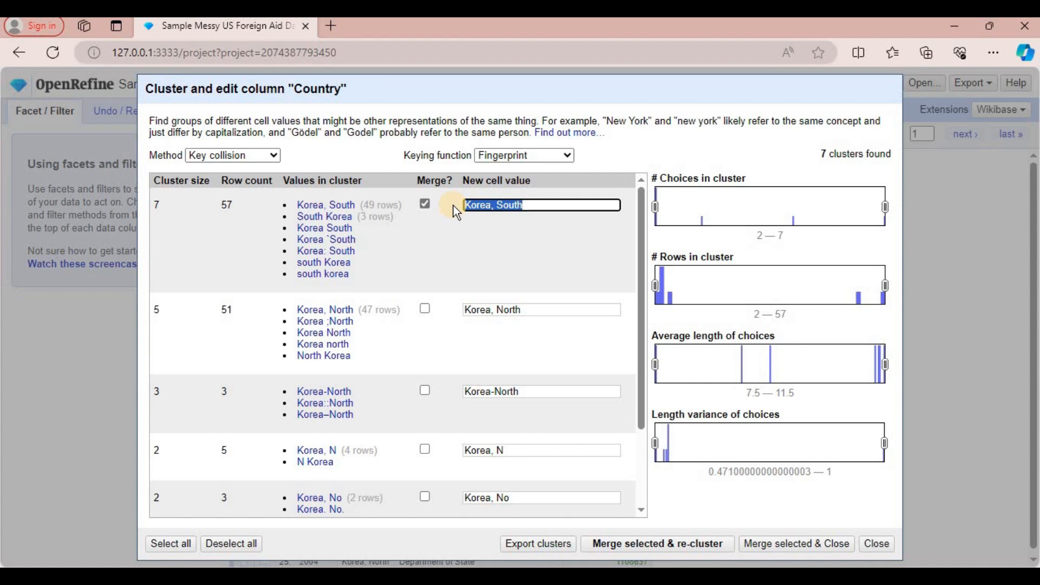
text(South Korea)
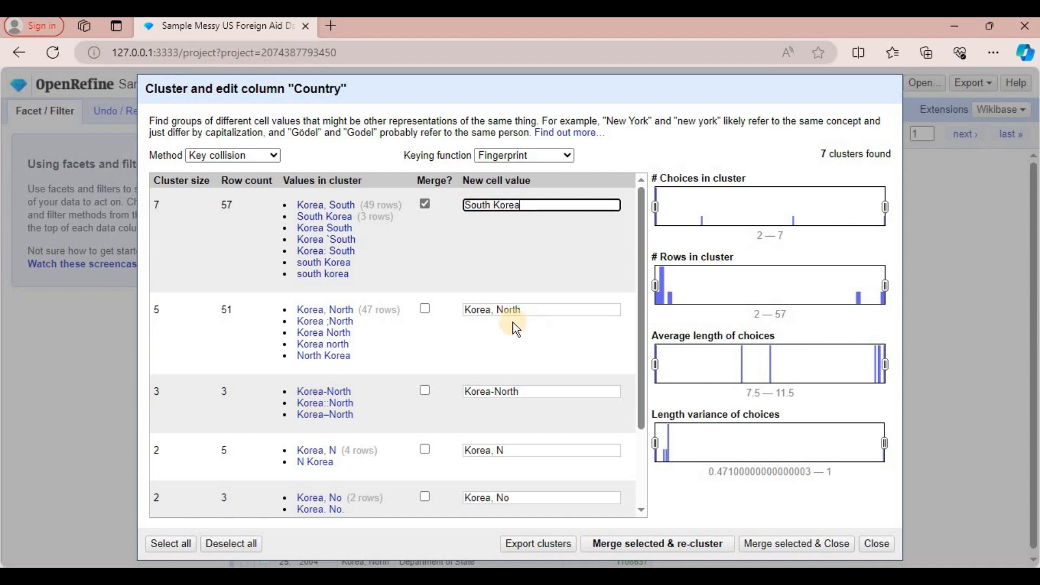
Mark the Country clusters of North Korea variants for merging, with North Korea as the new cell value.
click(424, 309)
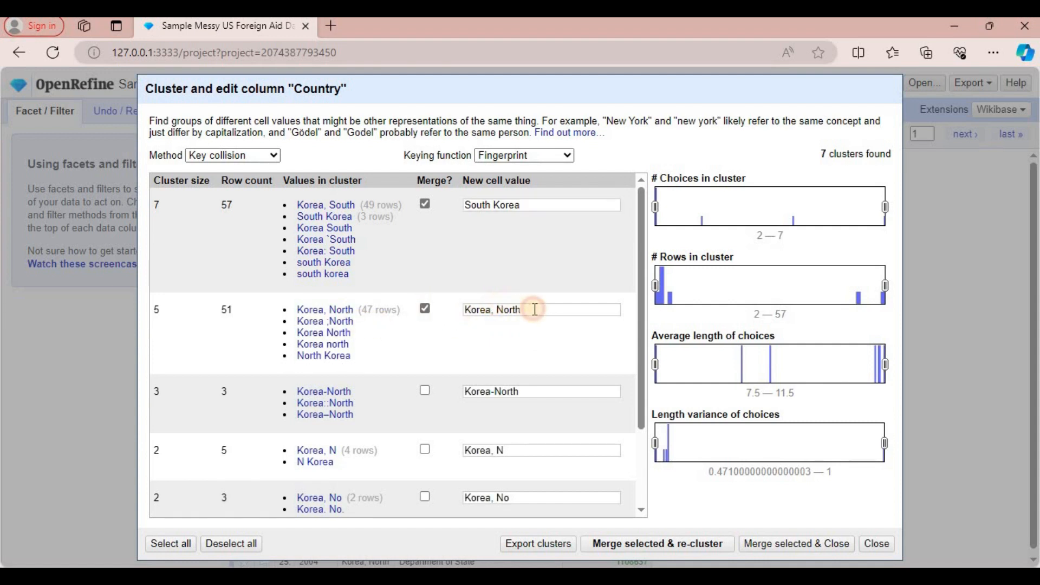
drag(535, 309, 441, 310)
text(Noer)
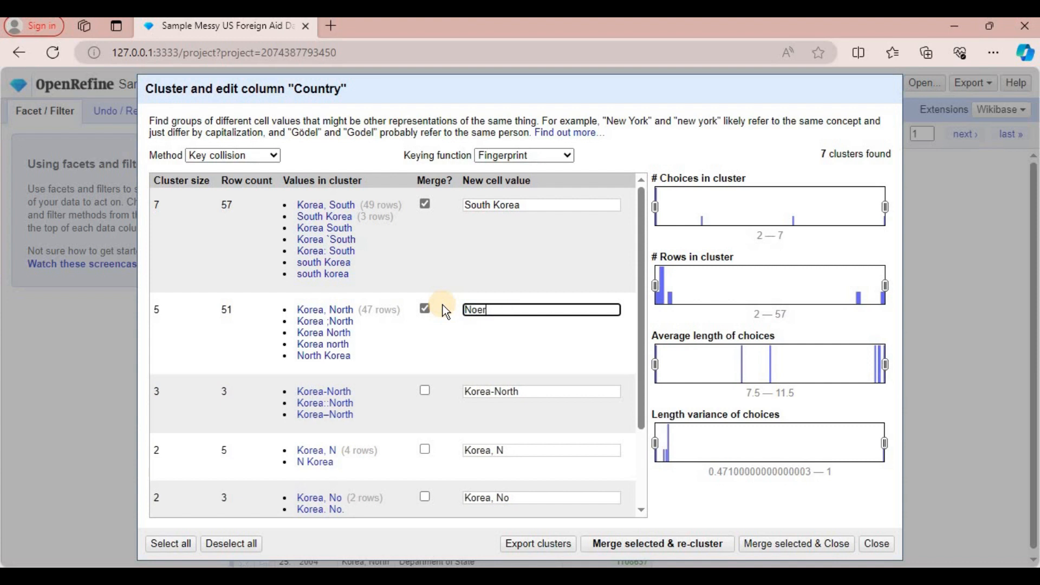
text(t)
key(BackSpace)
key(BackSpace)
key(BackSpace)
text(rth)
text(Korea)
key(ctrl+a)
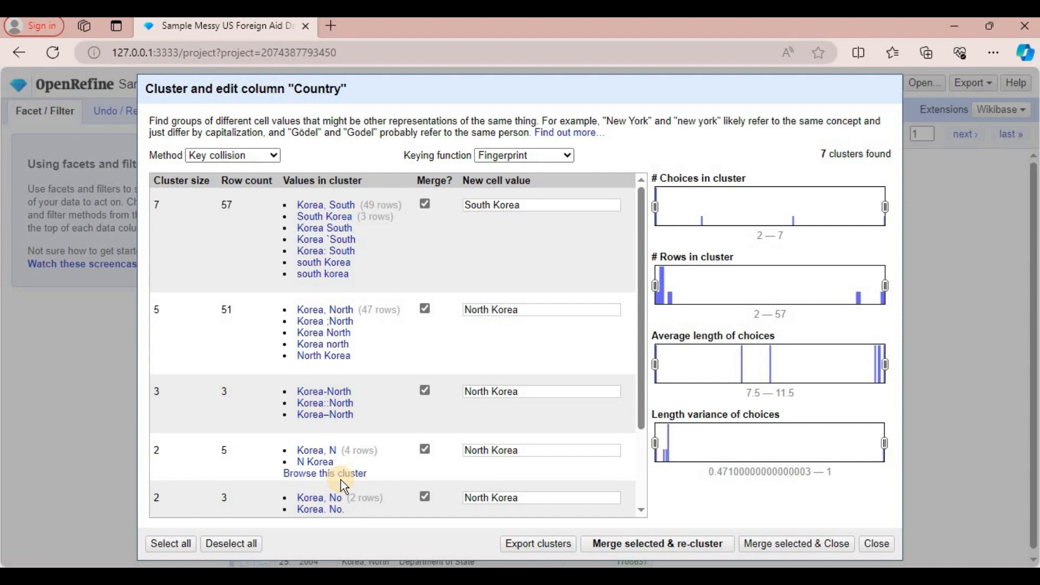
Merge the selected Country clusters, re-cluster the column, and close the clustering dialog.
click(663, 544)
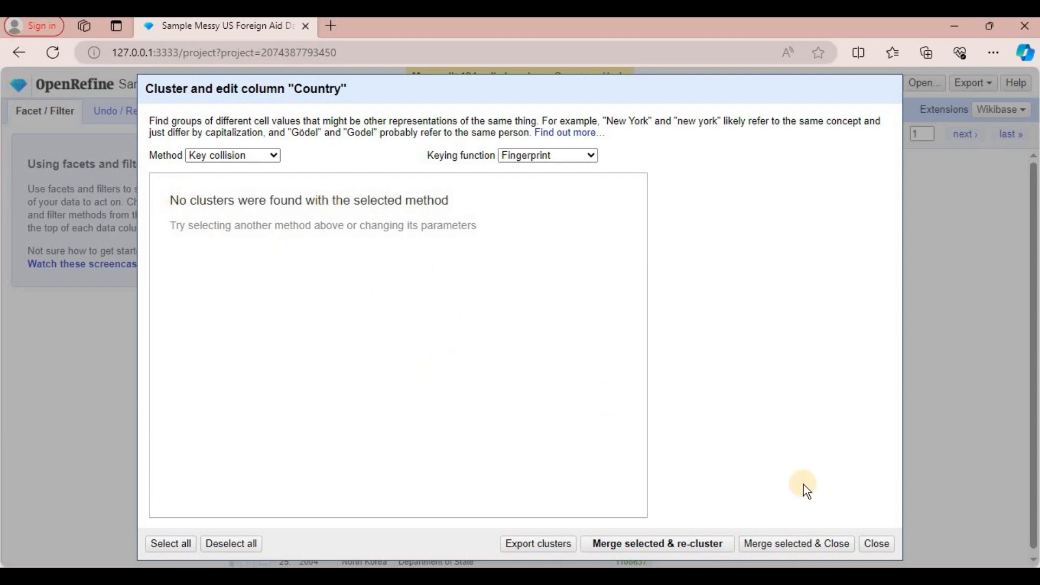
click(801, 545)
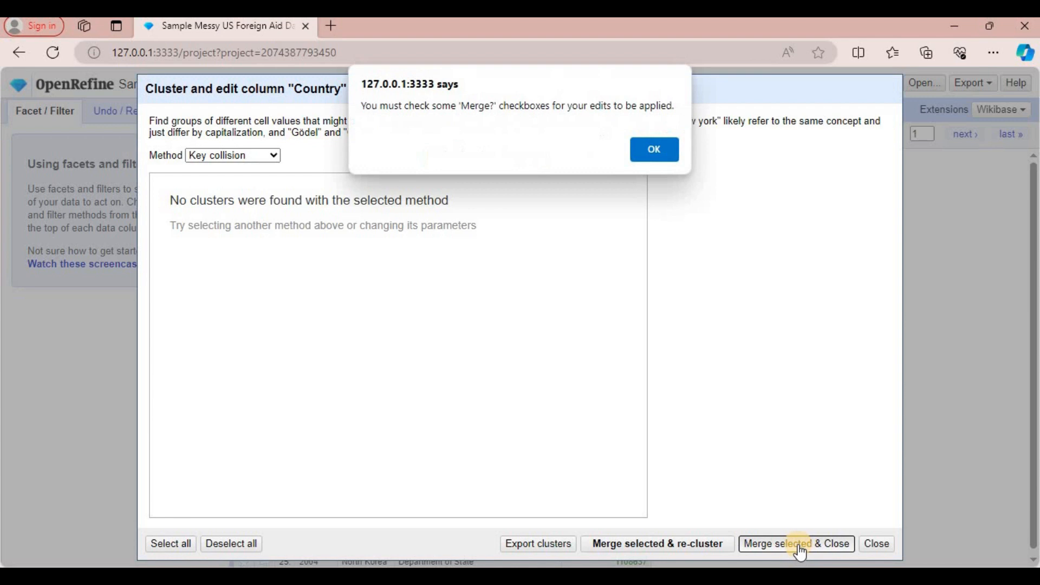
click(664, 146)
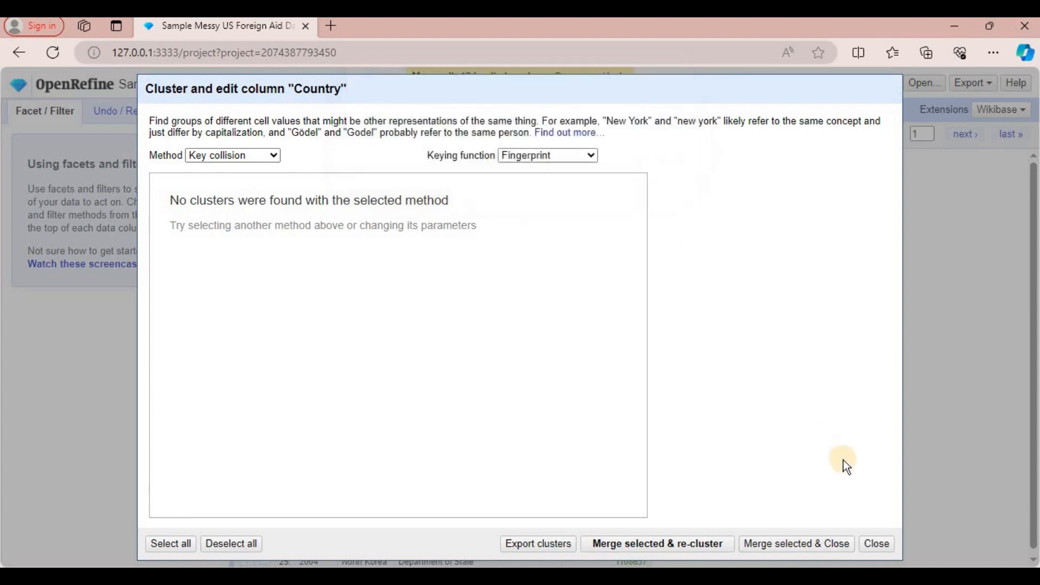
click(875, 545)
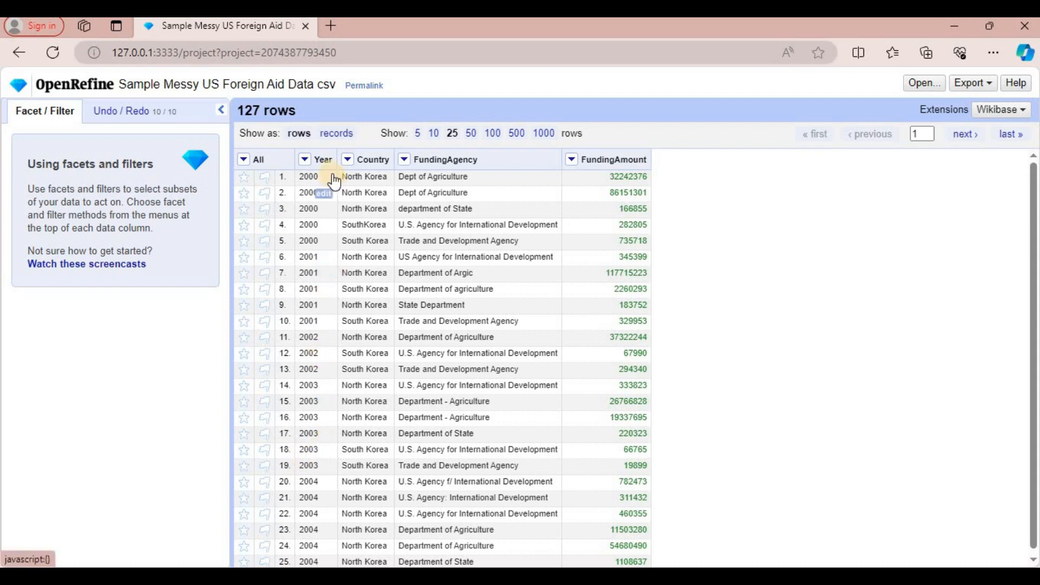
Convert the values in the Year column to numbers.
click(304, 159)
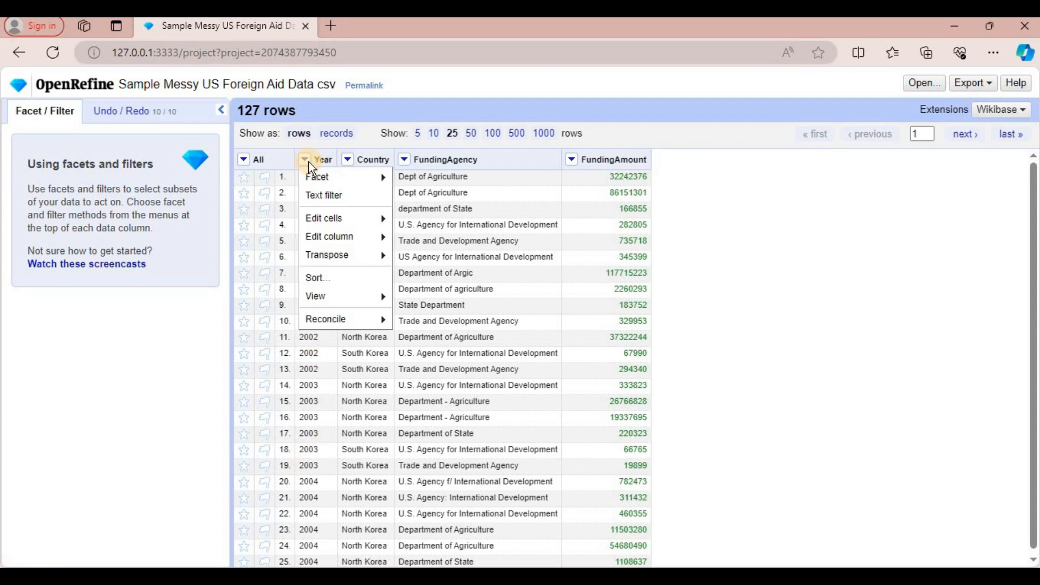
mouse_move(345, 223)
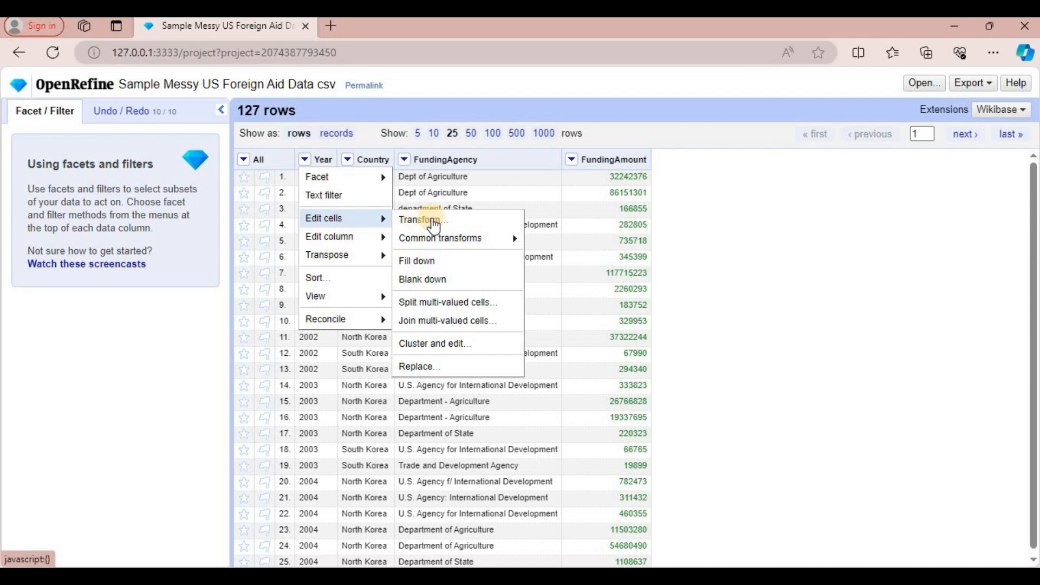
mouse_move(458, 238)
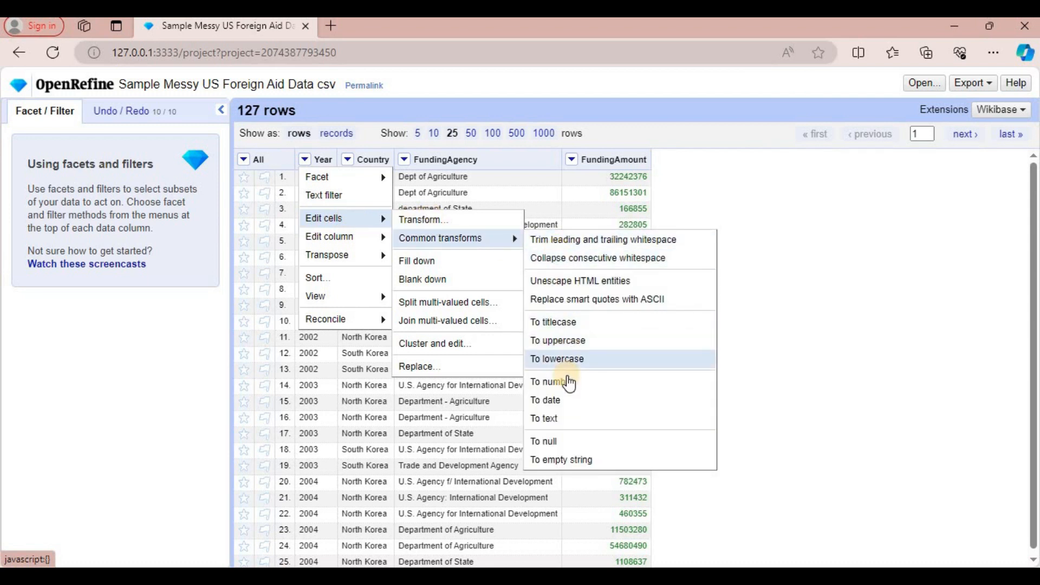
click(567, 380)
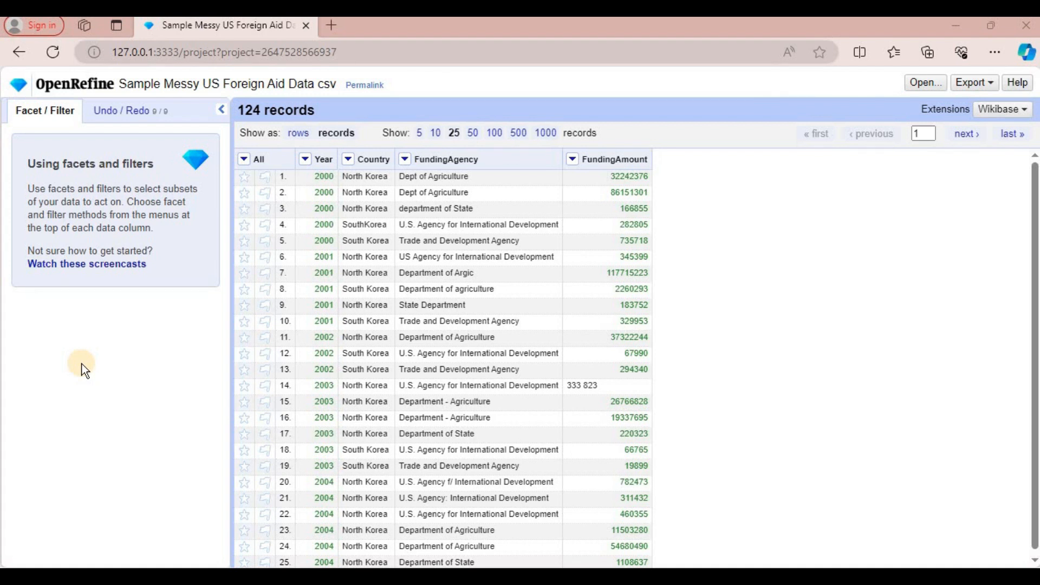
Display 100 records per page and check the records for remaining non-numeric or blank Year values.
click(495, 133)
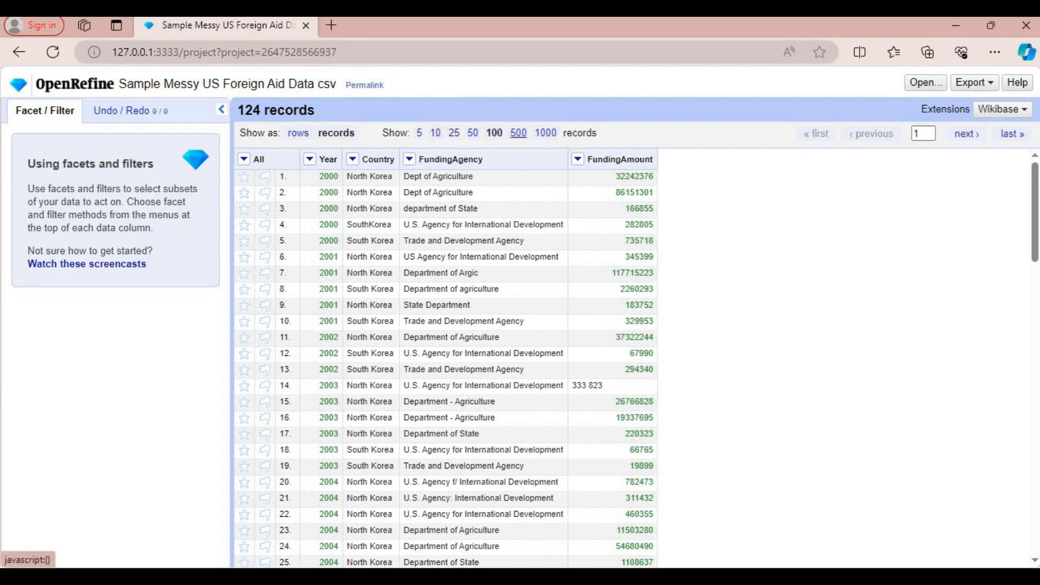
scroll(445, 369, down, 7)
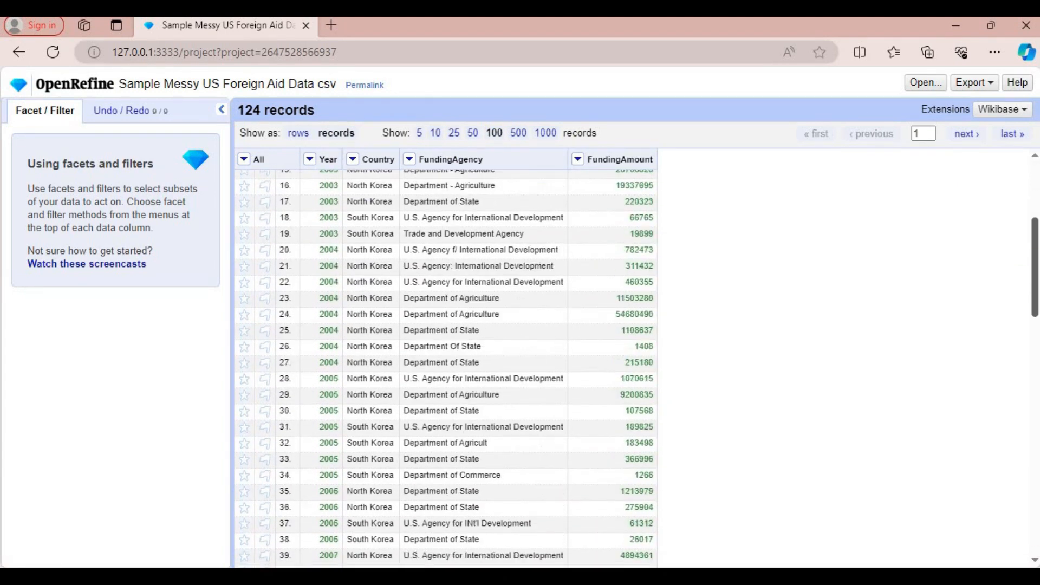
scroll(445, 368, down, 18)
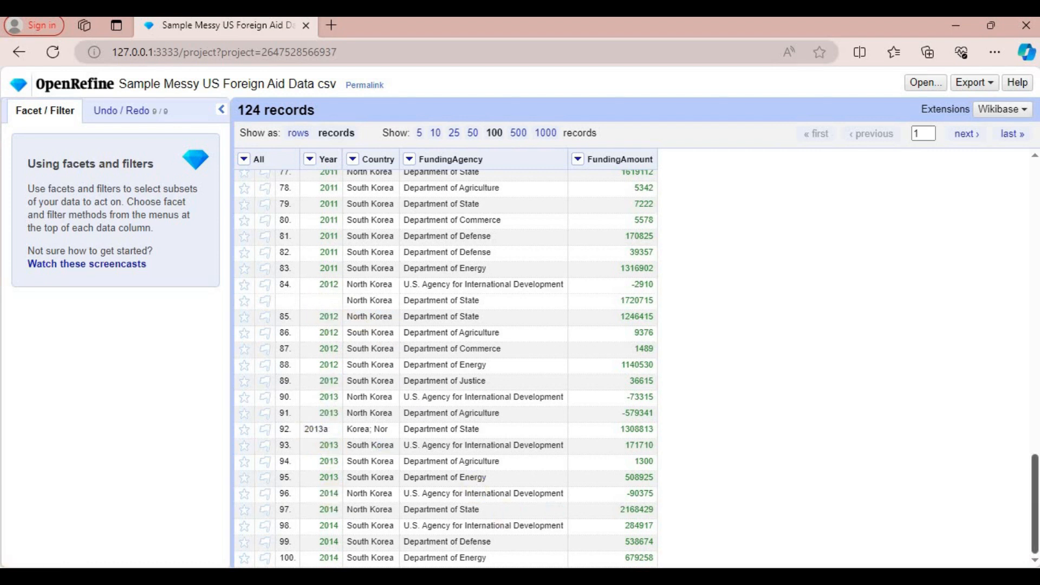
drag(1035, 534, 1028, 208)
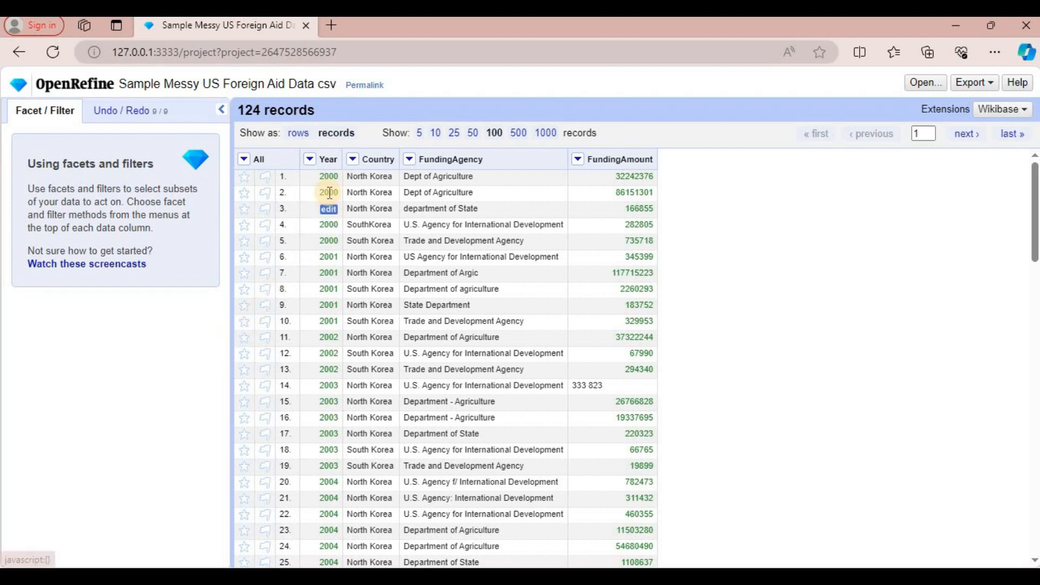
Add a numeric facet on the Year column and exclude numeric values, keeping only non-numeric and blank ones.
click(310, 160)
mouse_move(330, 178)
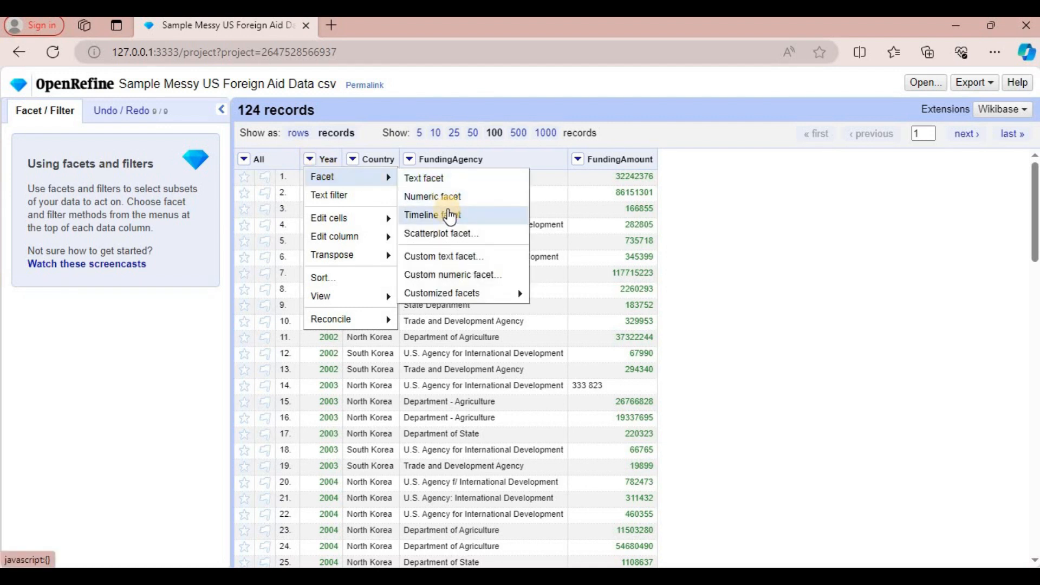
click(435, 200)
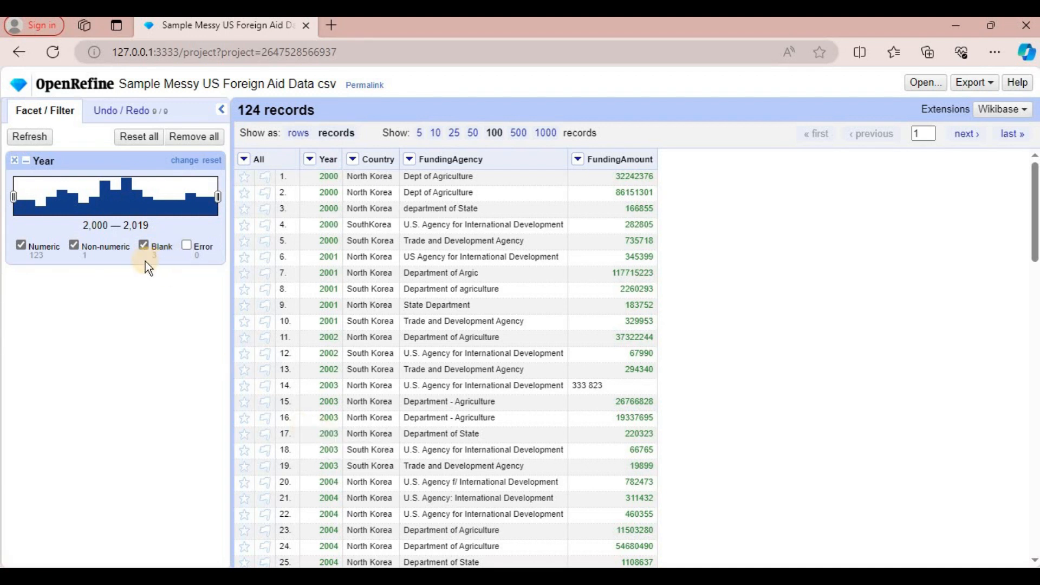
click(21, 245)
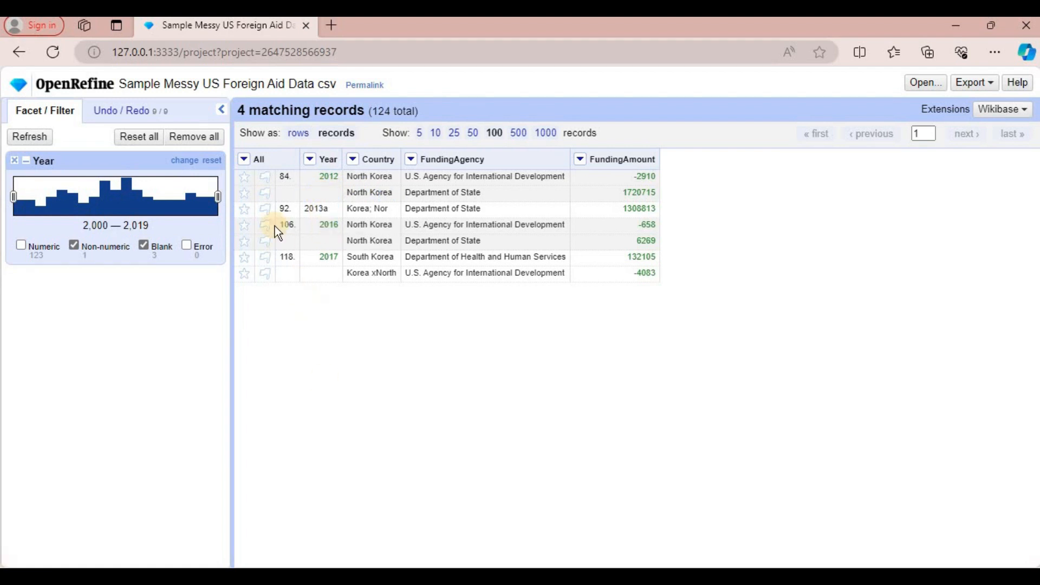
Remove all rows matching the Year facet, close the facet, and review the remaining records.
click(244, 160)
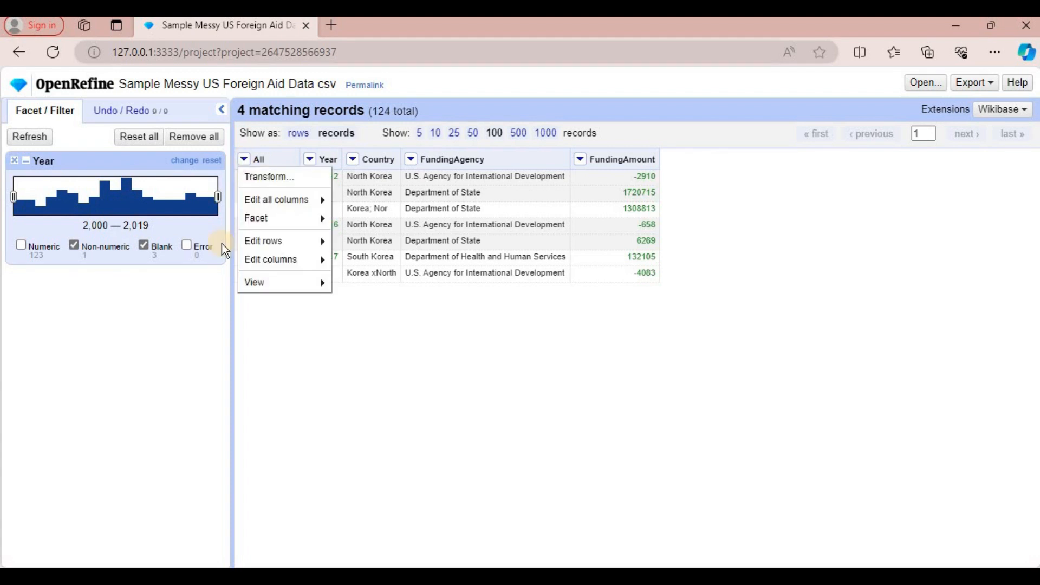
mouse_move(286, 244)
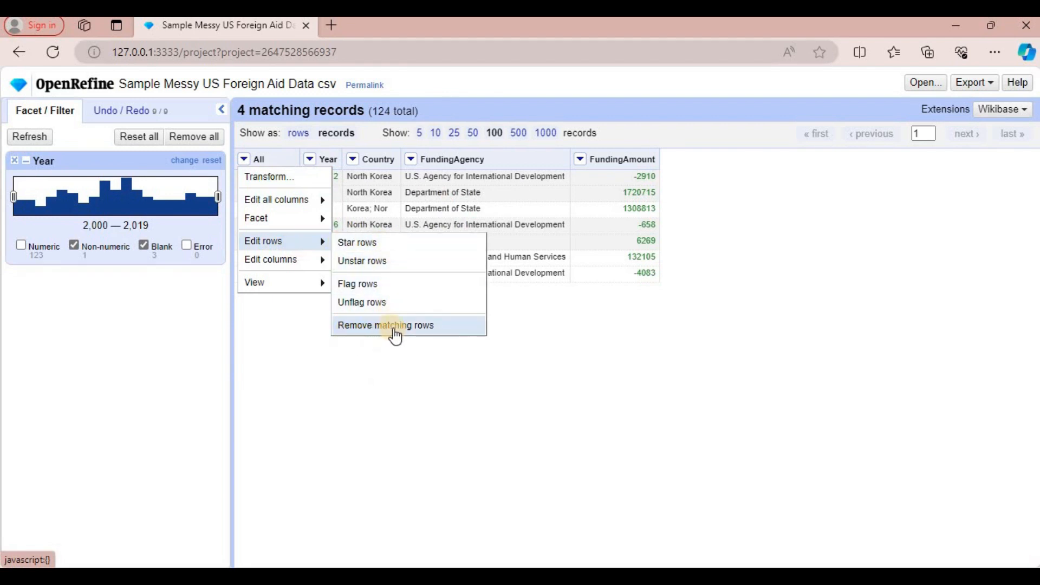
click(394, 328)
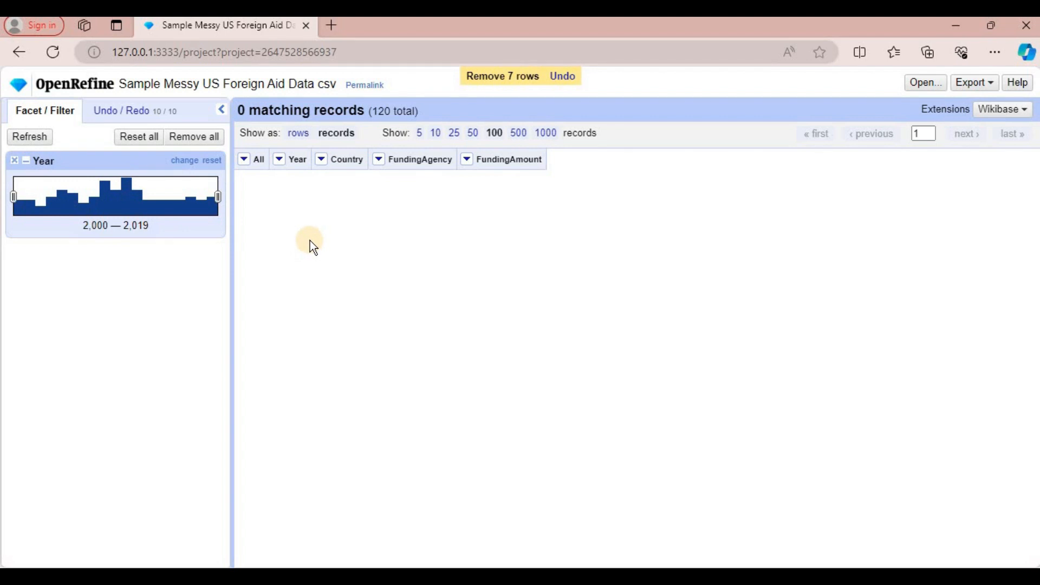
click(14, 161)
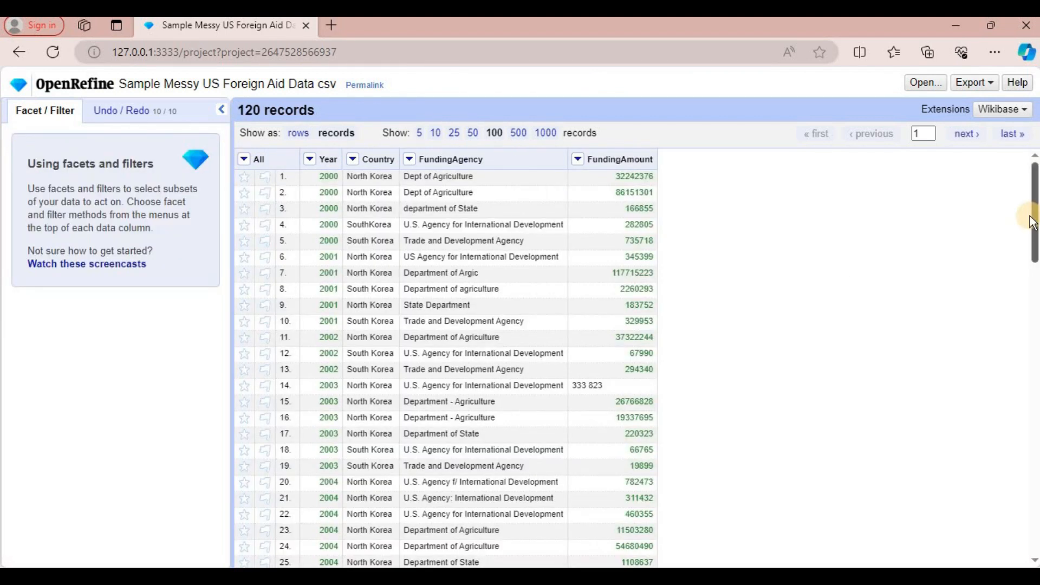
scroll(445, 368, down, 7)
scroll(445, 368, down, 14)
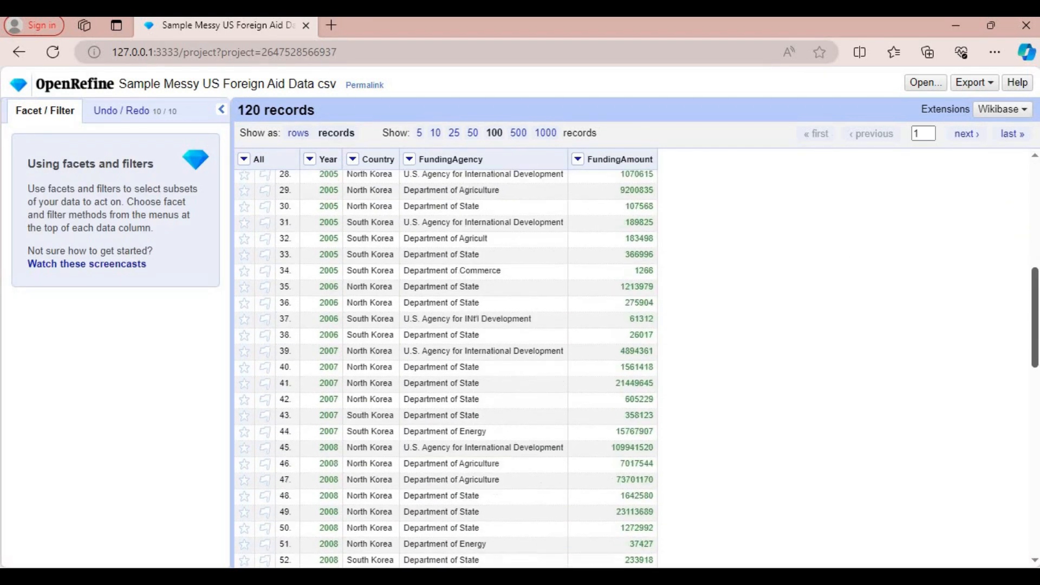
scroll(445, 368, down, 2)
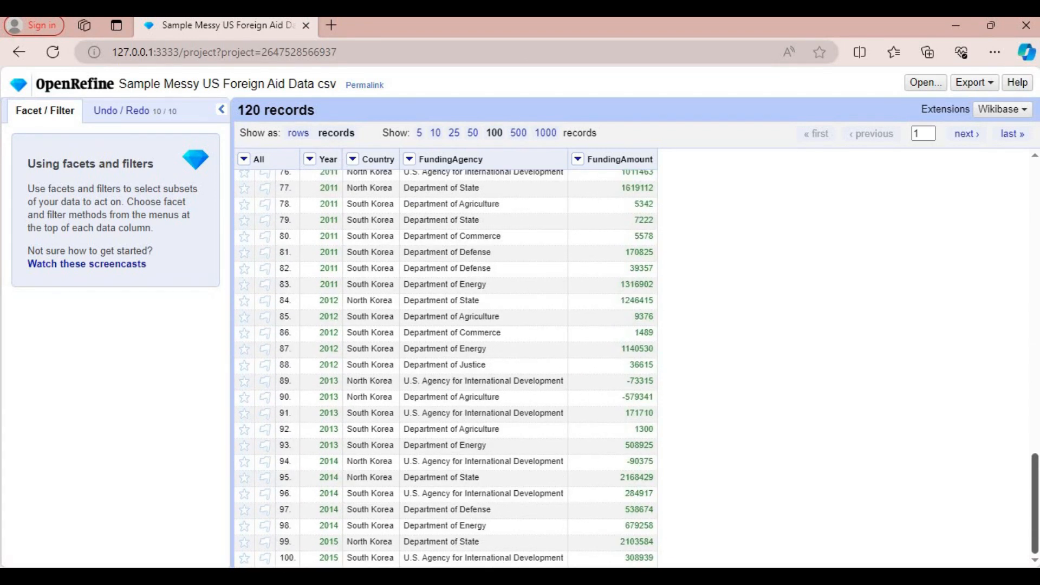
scroll(1002, 206, up, 20)
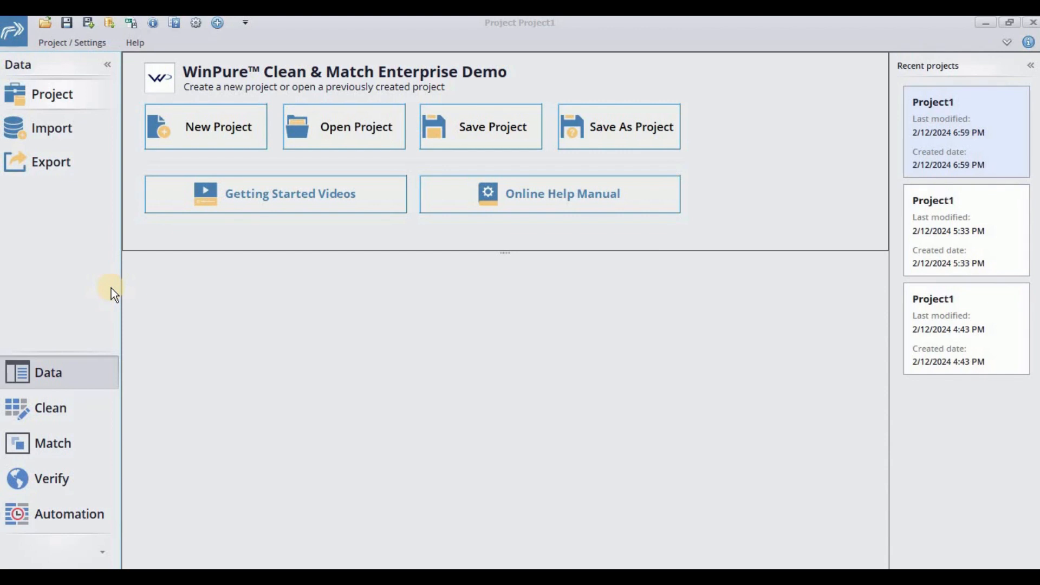
In WinPure Clean & Match, start a Text/CSV import with the Sample Messy US Foreign Aid Data .csv file from Downloads.
click(45, 134)
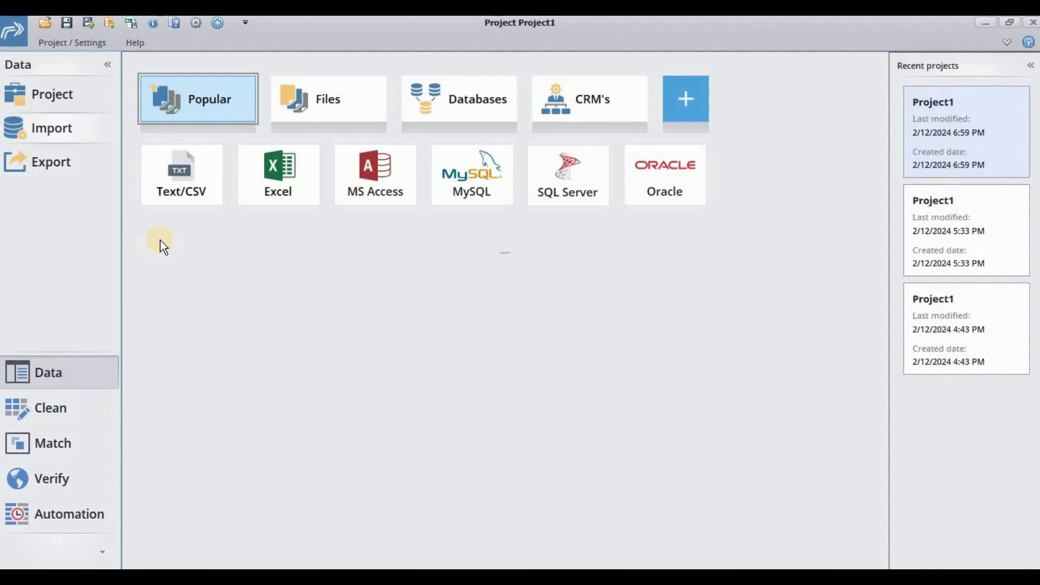
click(181, 201)
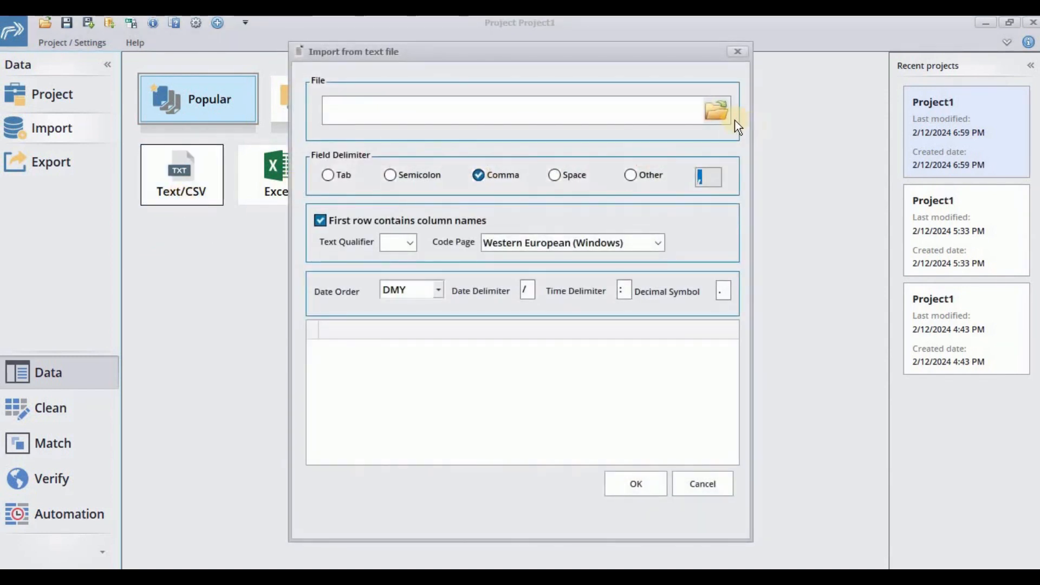
click(714, 111)
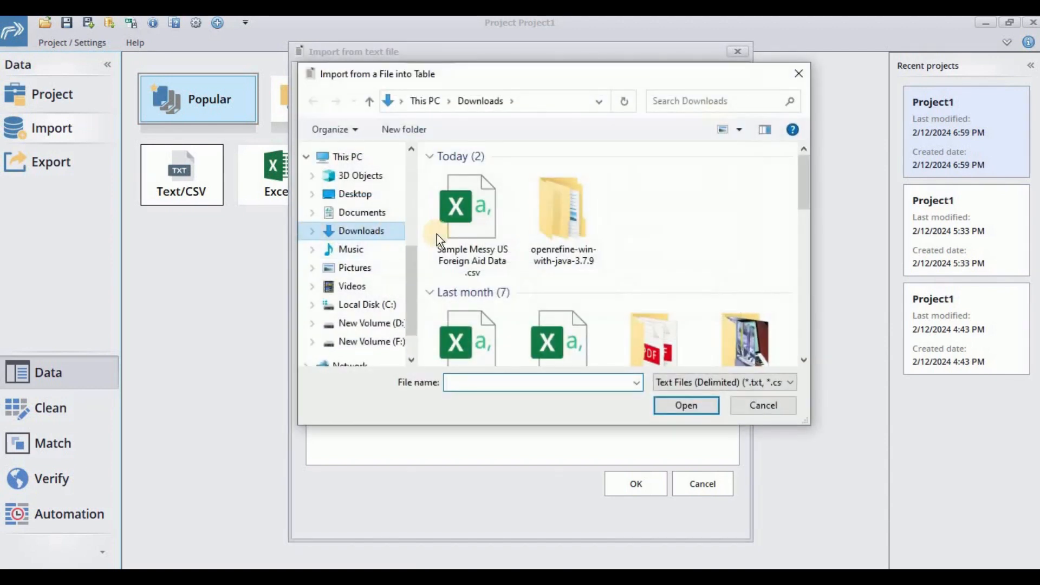
click(467, 236)
click(692, 409)
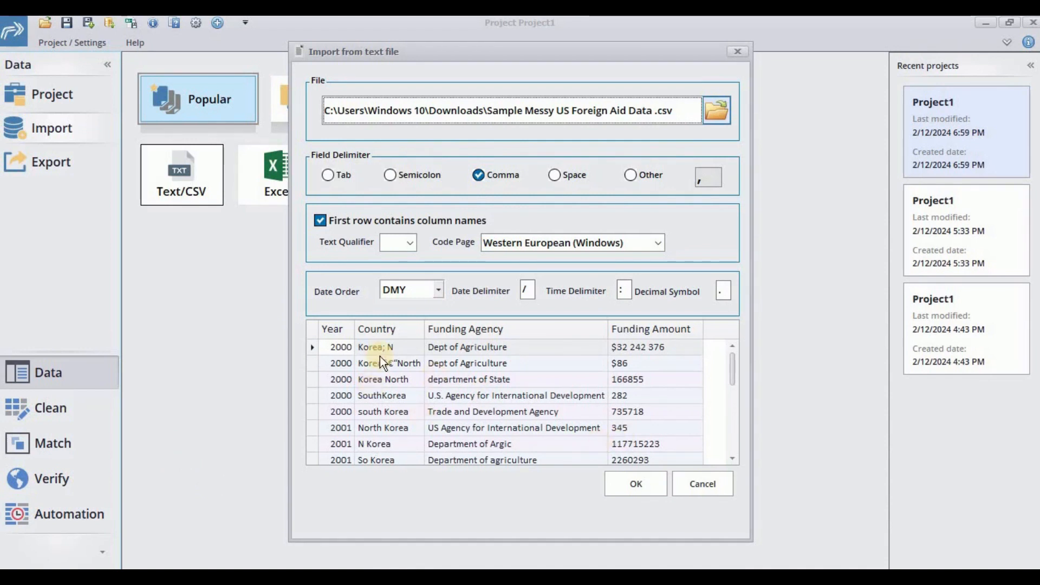
Import the Year, Country, FundingAgency and FundingAmount fields into the table Sample Messy US Foreign Aid Data.
mouse_move(732, 369)
mouse_down()
mouse_move(735, 463)
mouse_move(728, 350)
mouse_up()
click(642, 483)
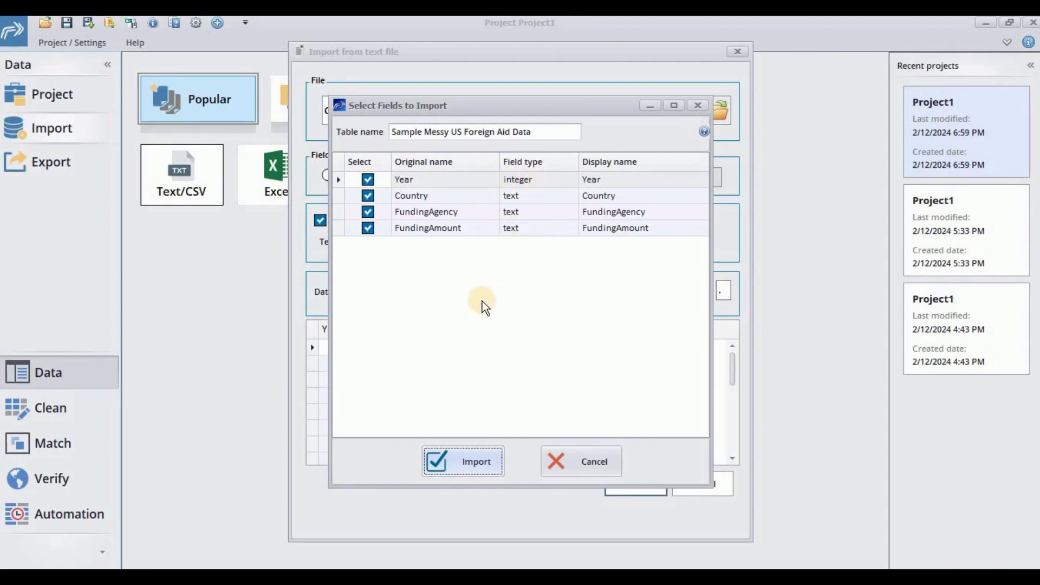
click(466, 465)
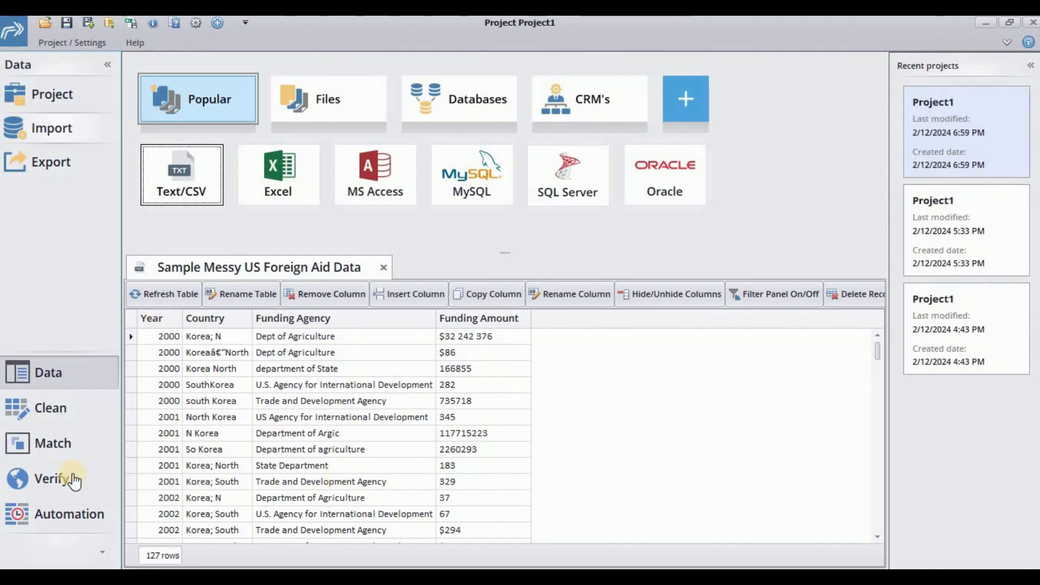
Open the cleaning settings for the imported table and set the $ character for removal from FundingAmount.
click(41, 419)
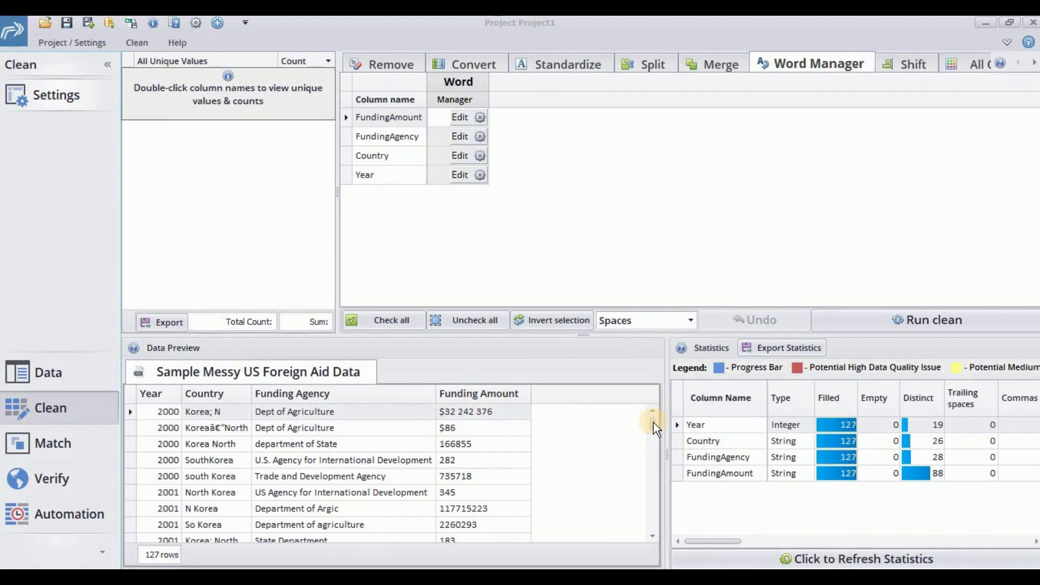
drag(653, 423, 653, 422)
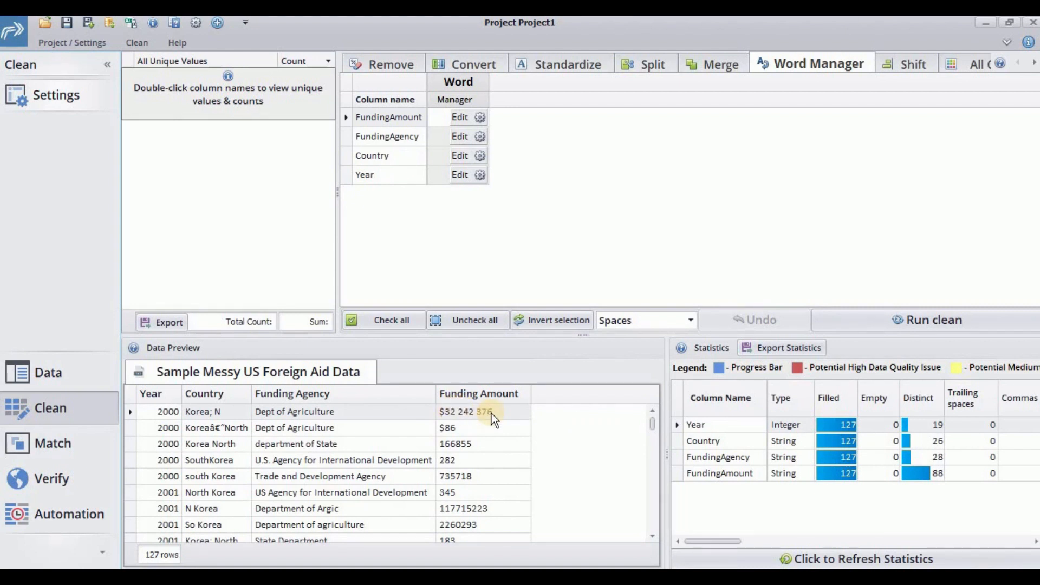
mouse_move(653, 425)
mouse_down()
mouse_move(657, 448)
mouse_move(656, 415)
mouse_up()
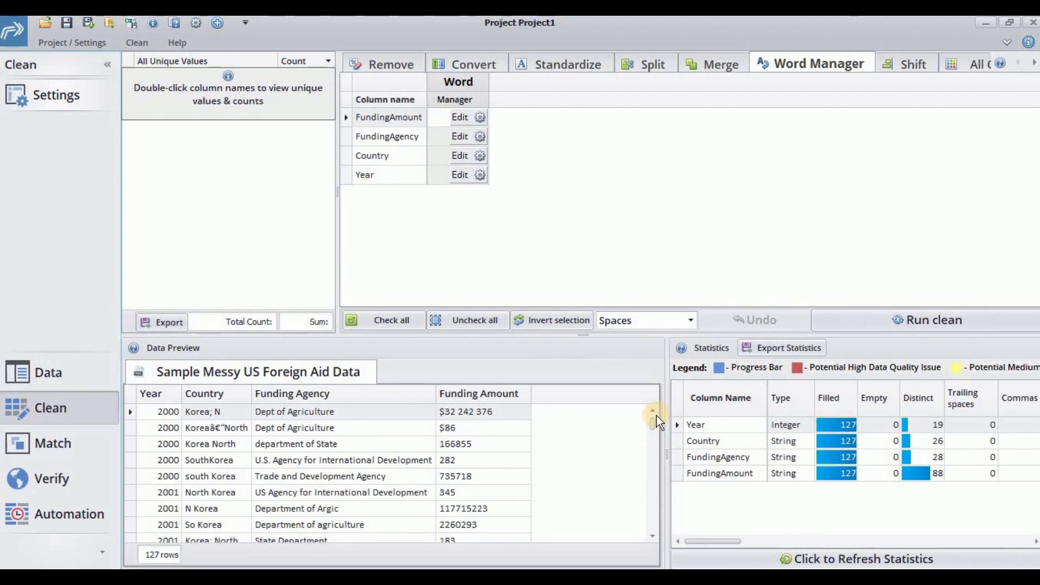
click(390, 64)
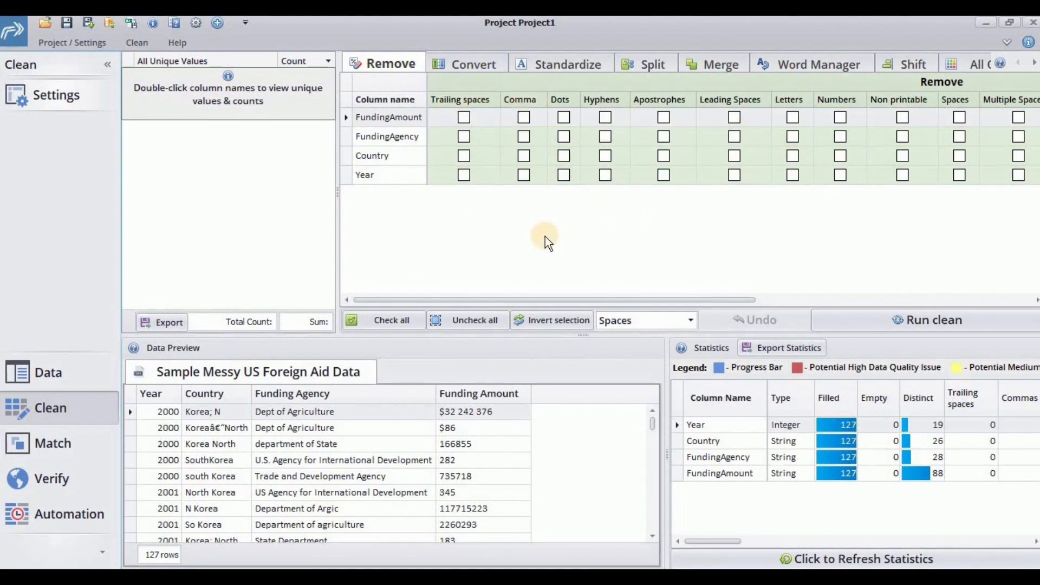
drag(582, 299, 822, 296)
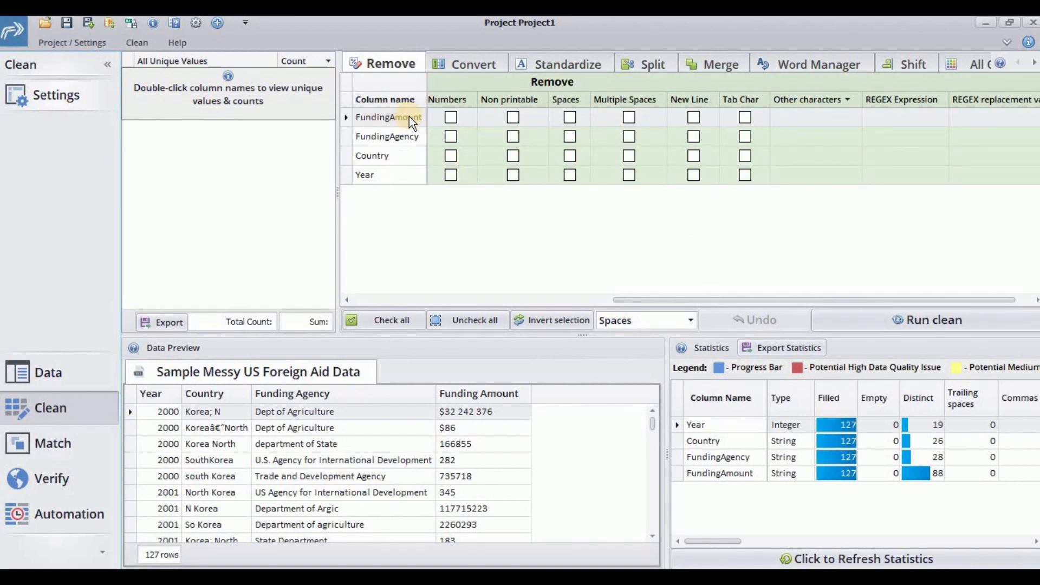
click(809, 116)
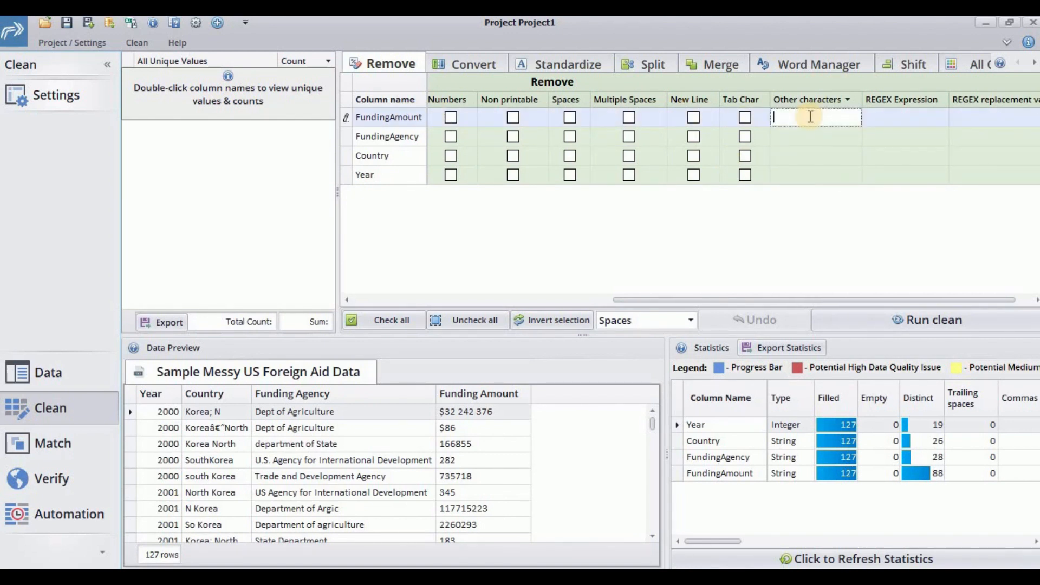
text($)
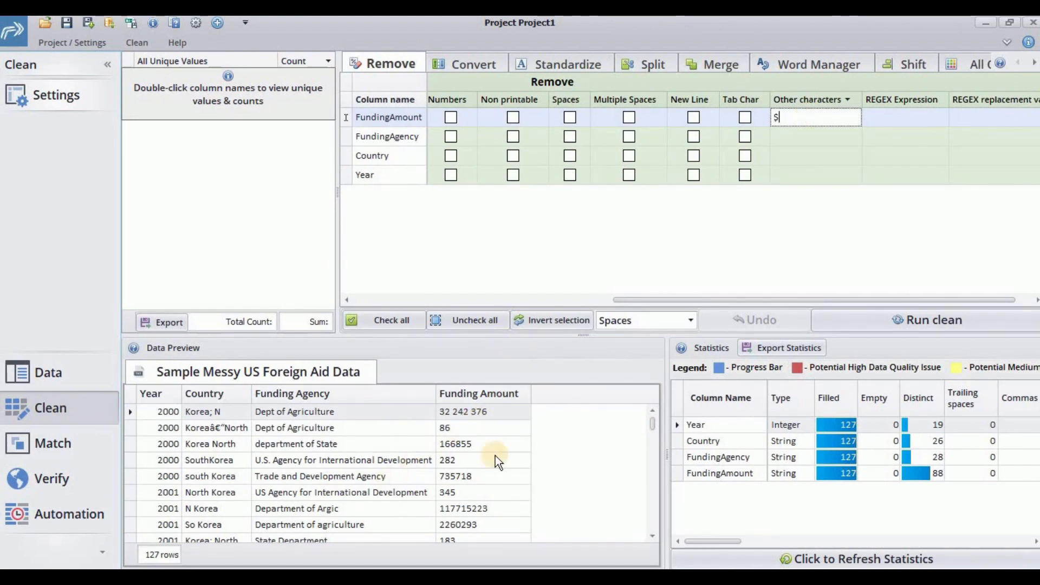
drag(655, 422, 652, 396)
Enable the removal of spaces from the FundingAmount column and check the data preview.
drag(624, 298, 591, 298)
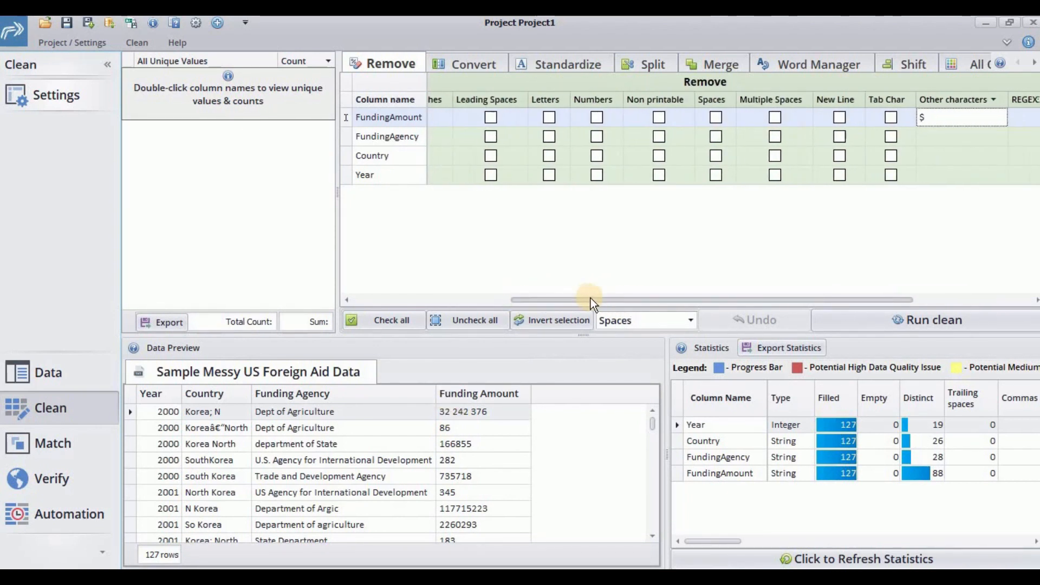
click(616, 117)
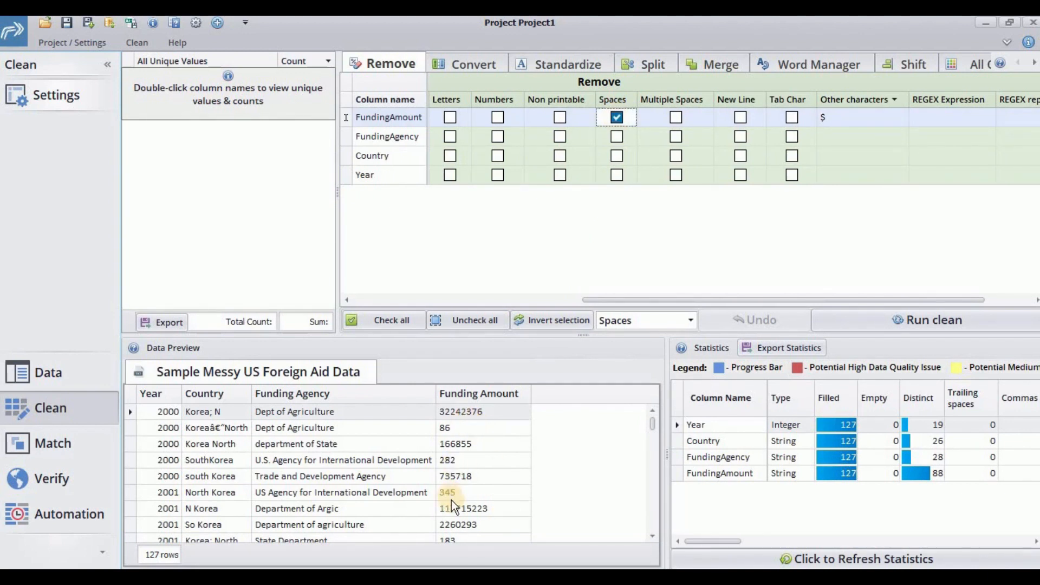
mouse_move(653, 422)
mouse_down()
mouse_move(661, 525)
mouse_move(647, 406)
mouse_up()
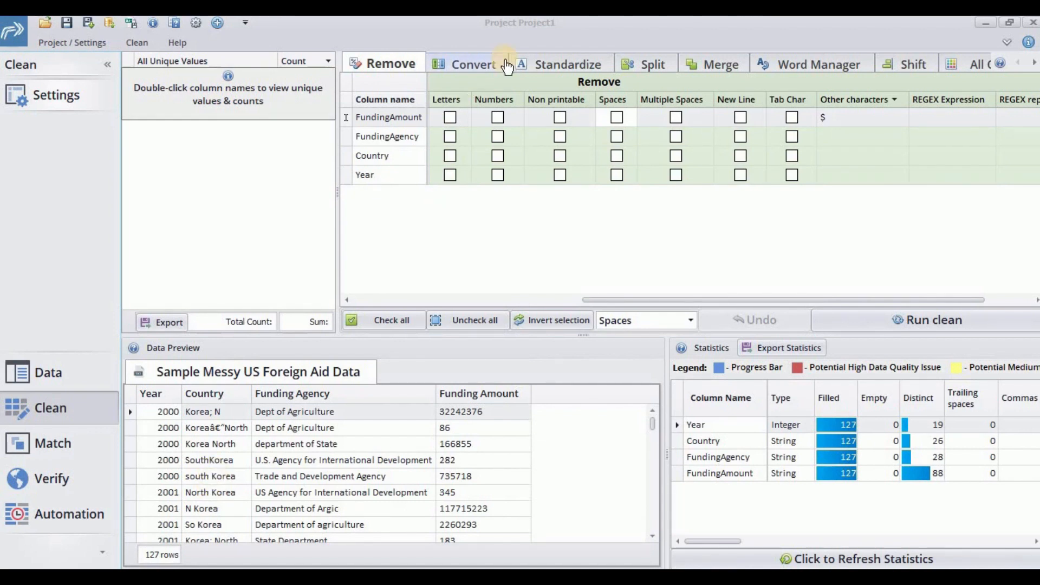
Open the Word Manager for the Country column and review its list of distinct values.
click(573, 69)
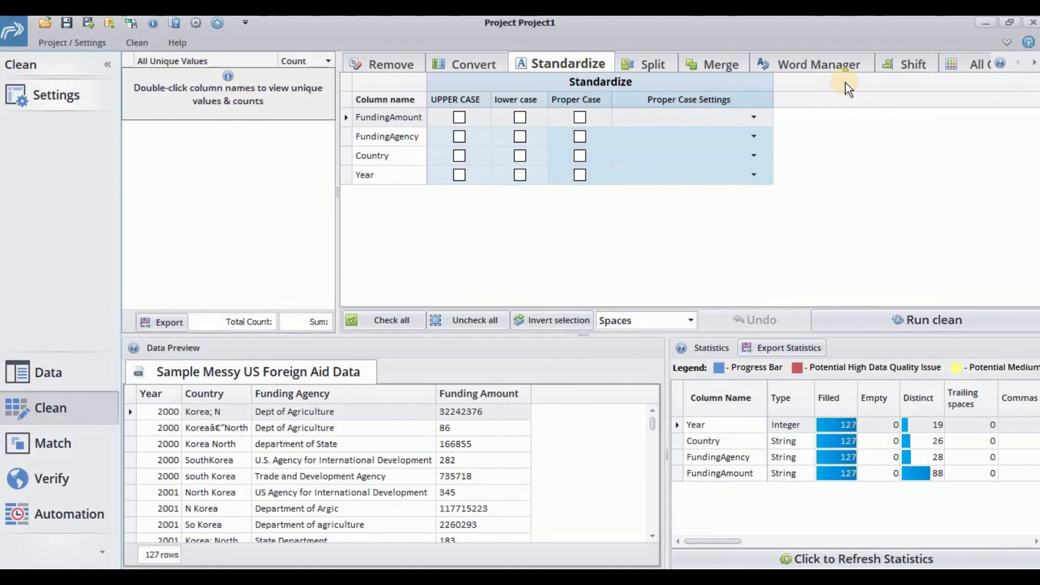
click(820, 68)
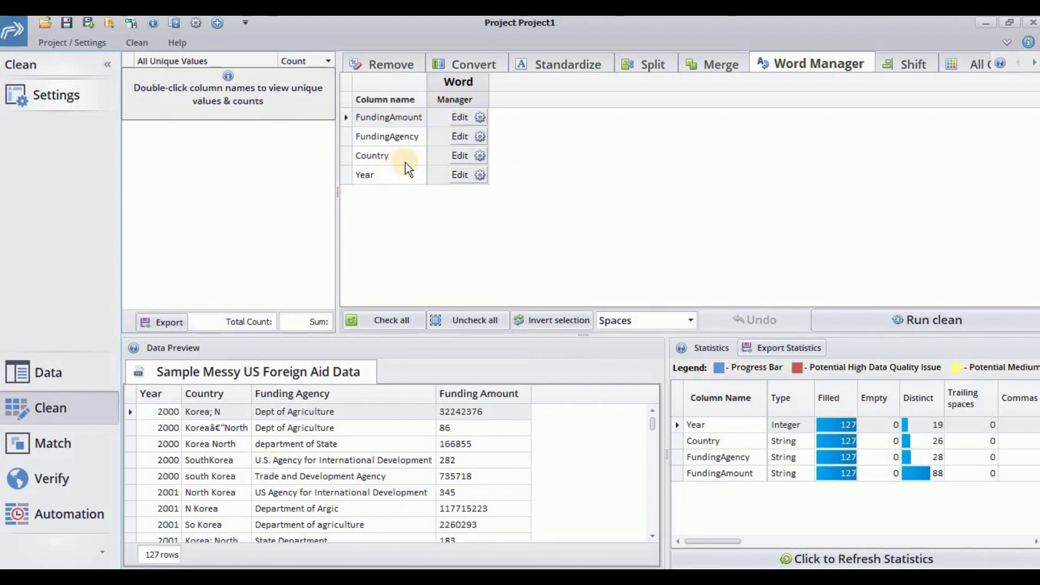
click(463, 157)
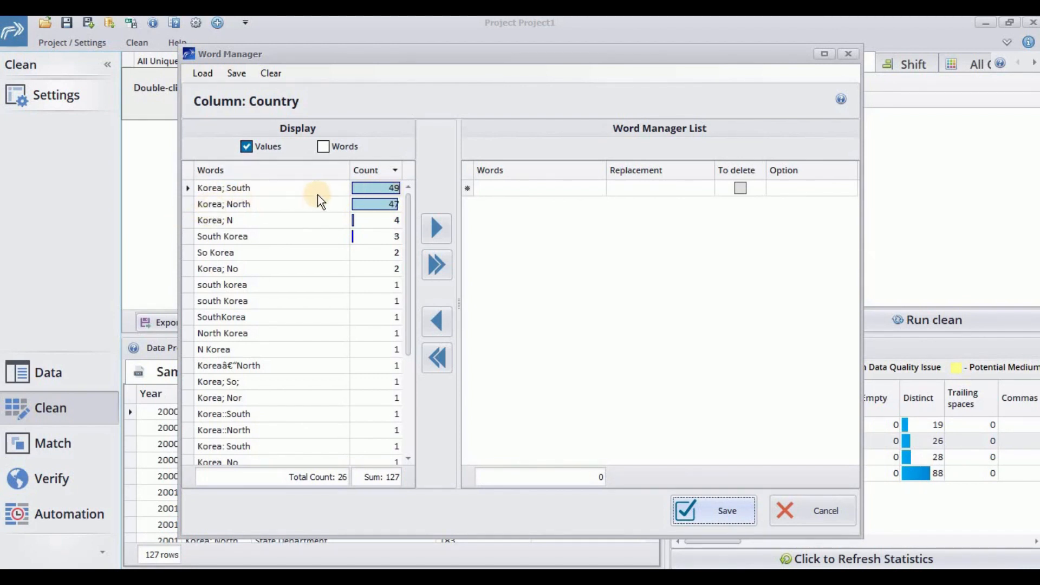
drag(410, 281, 408, 421)
scroll(398, 306, up, 4)
Add the value "Korea; South" to the Country column's replacement list and set its replacement to South Korea.
click(266, 192)
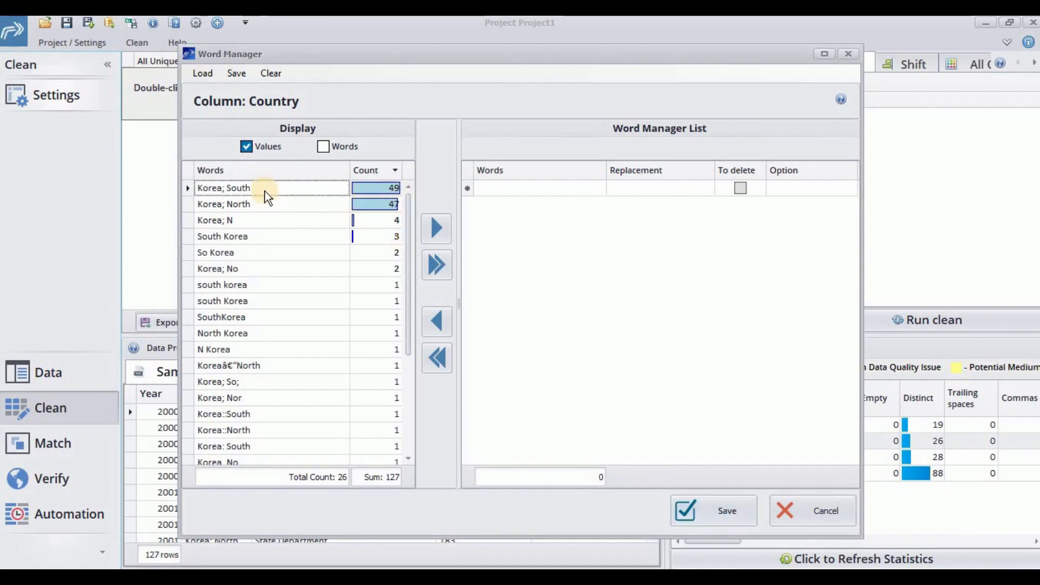
click(438, 230)
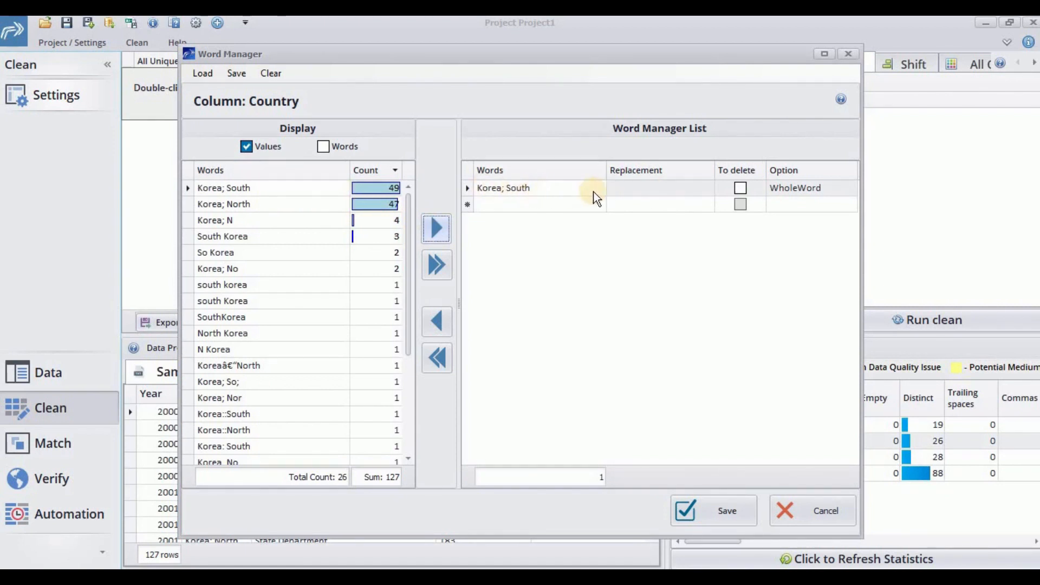
click(636, 191)
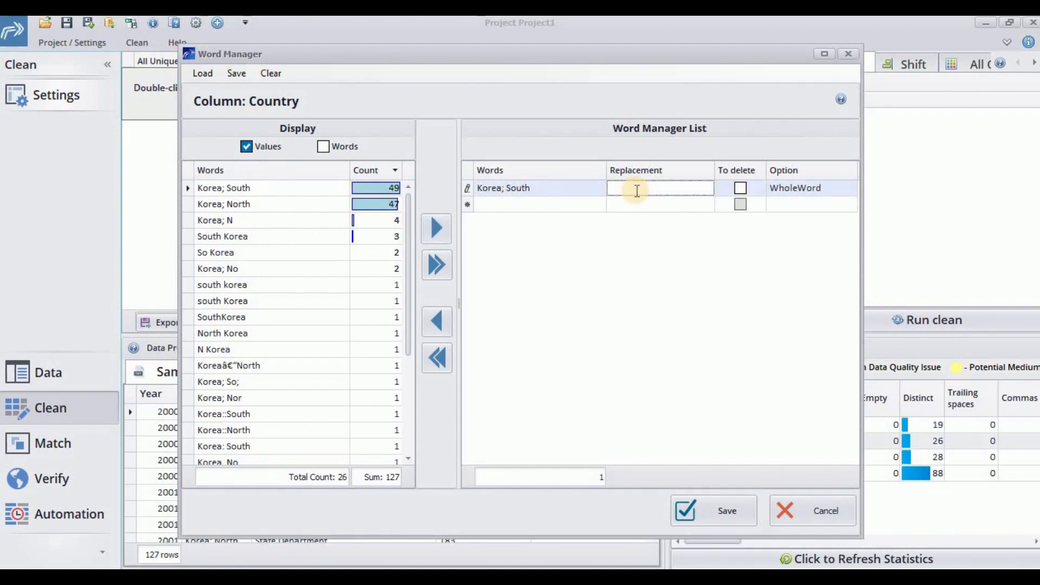
text(South)
text(Korea)
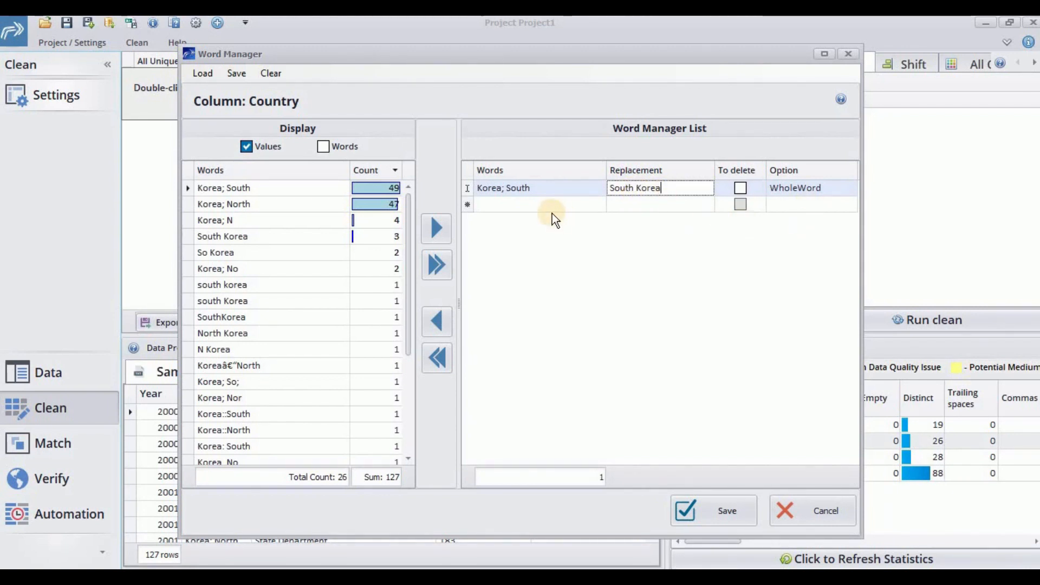
Add "Korea; North" to the Word Manager list and set its replacement to North Korea.
click(275, 205)
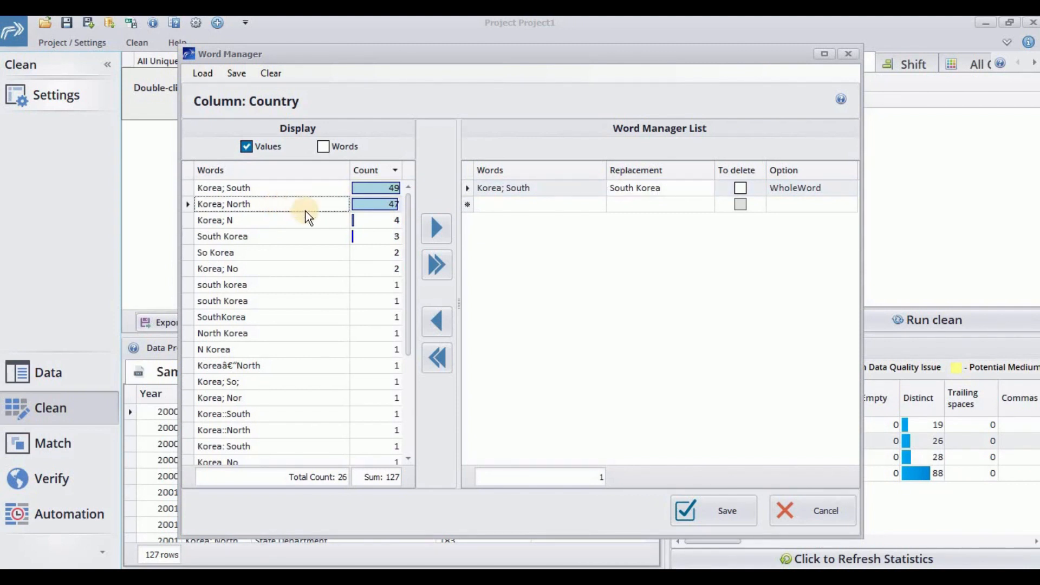
click(424, 228)
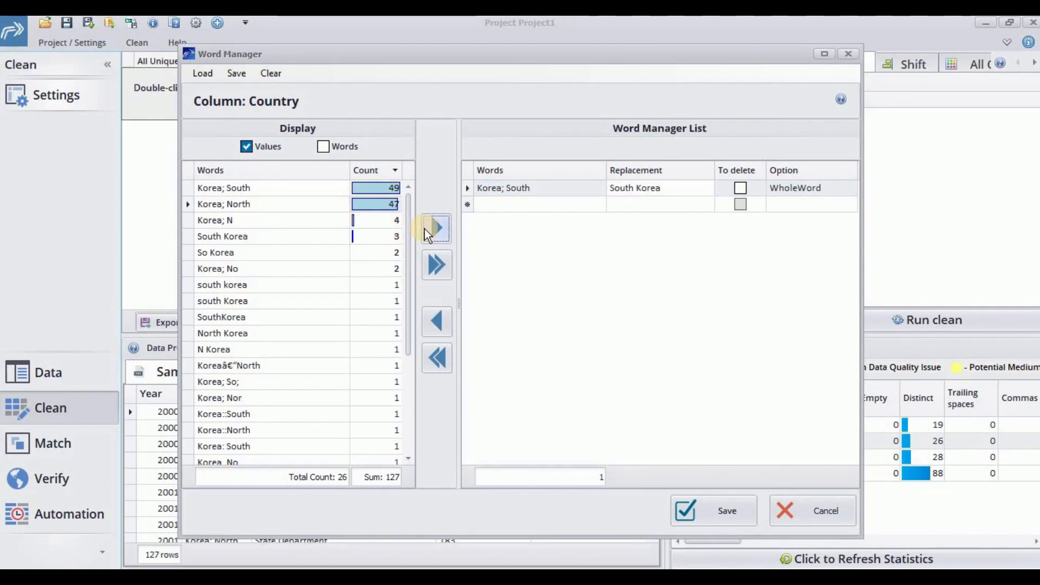
click(644, 206)
text(North Kore)
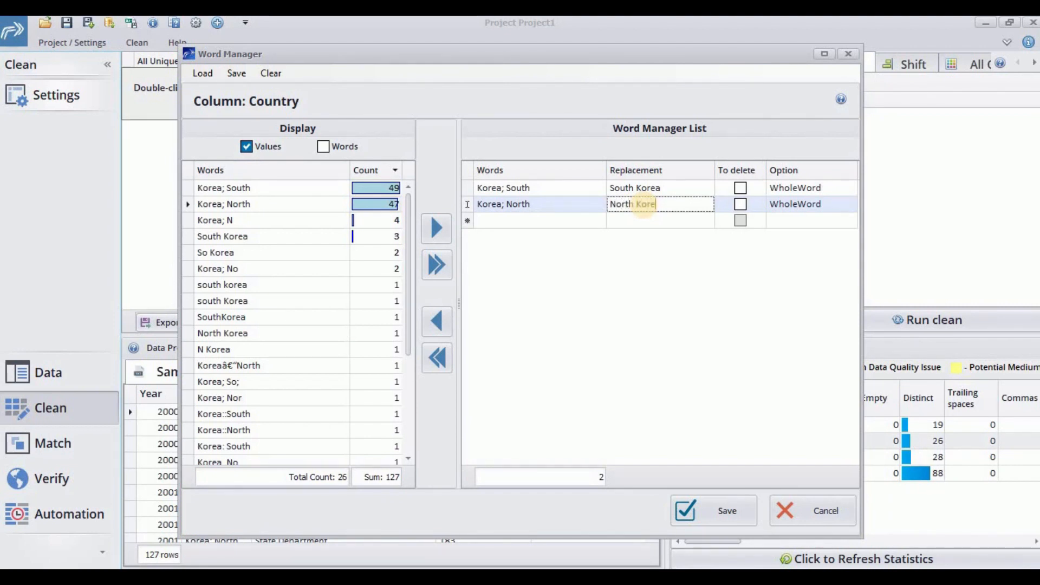
text(a)
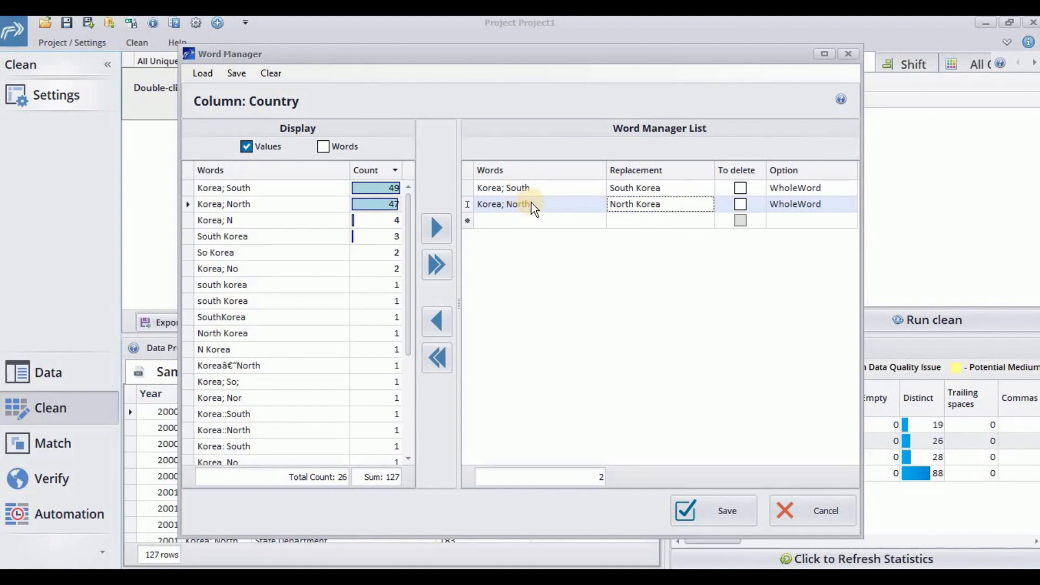
click(650, 293)
Add "Korea; N" to the Word Manager list, reusing North Korea from the entry above as its replacement.
click(369, 222)
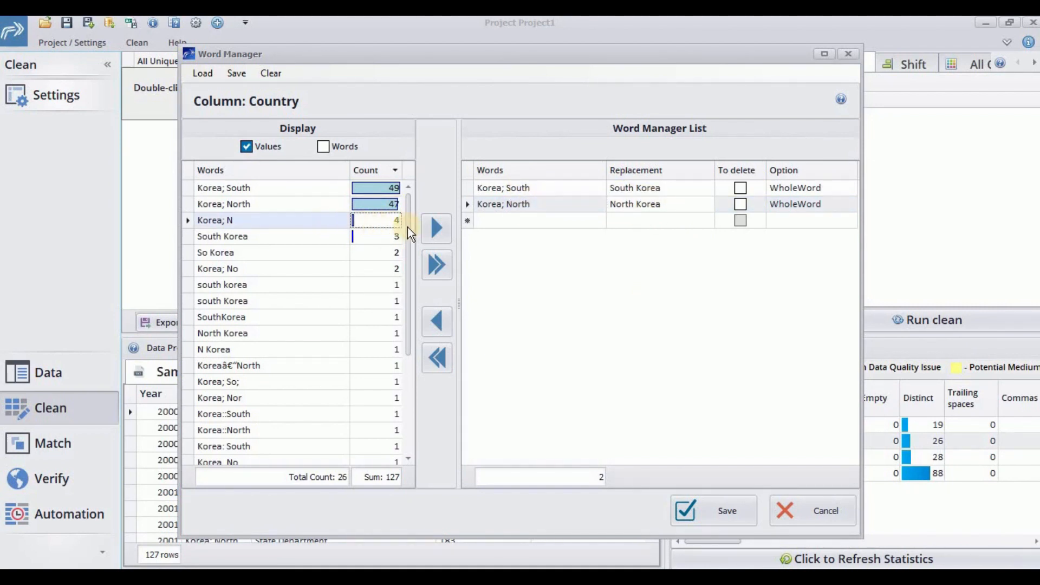
click(433, 228)
click(633, 204)
drag(700, 211, 602, 214)
key(ctrl+c)
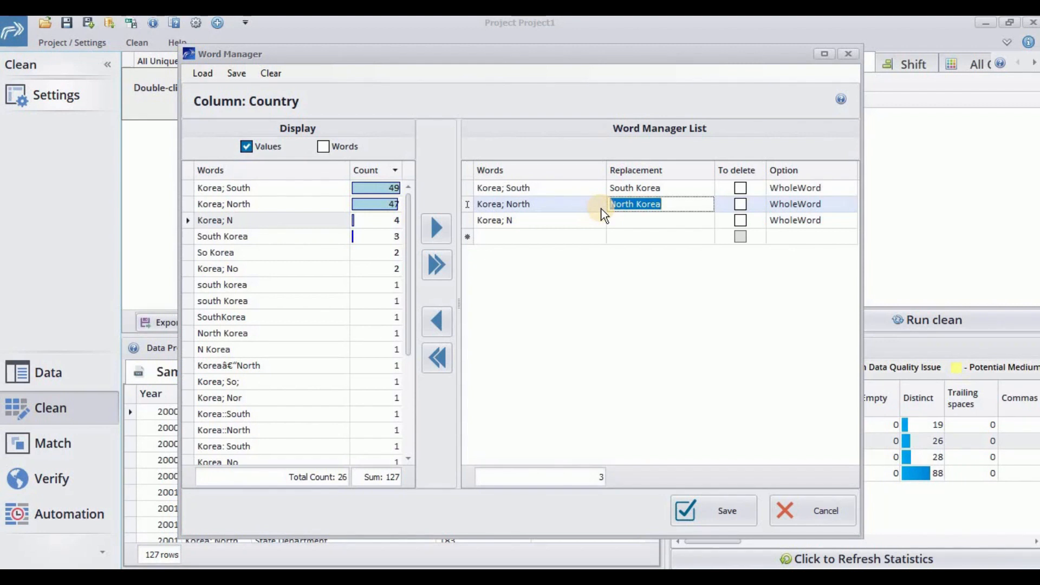
click(622, 220)
key(ctrl+v)
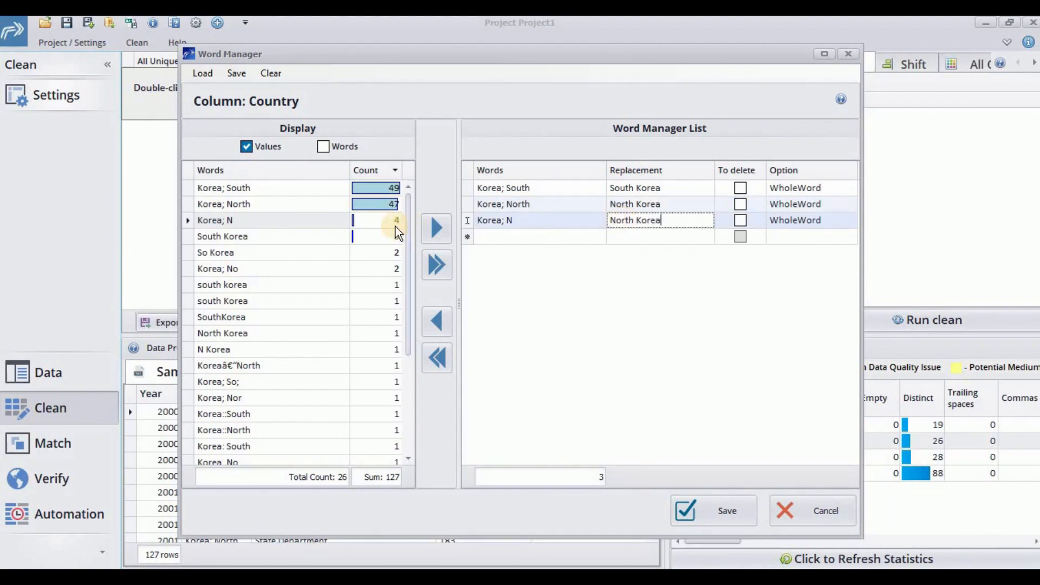
Add "South Korea" and "So Korea" with replacement South Korea, and "Korea; No" with replacement North Korea, and save the Word Manager list.
click(368, 240)
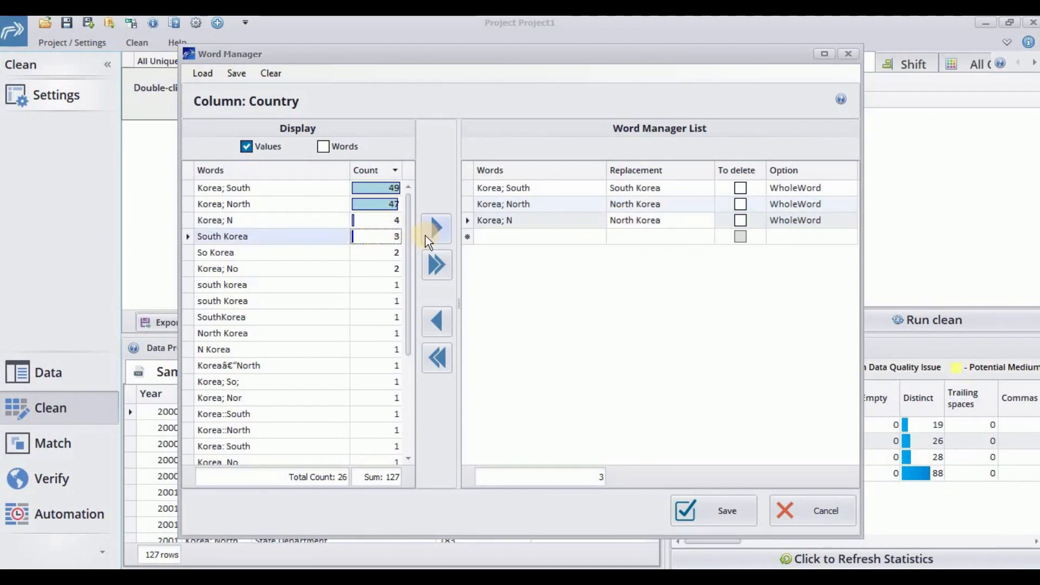
click(389, 271)
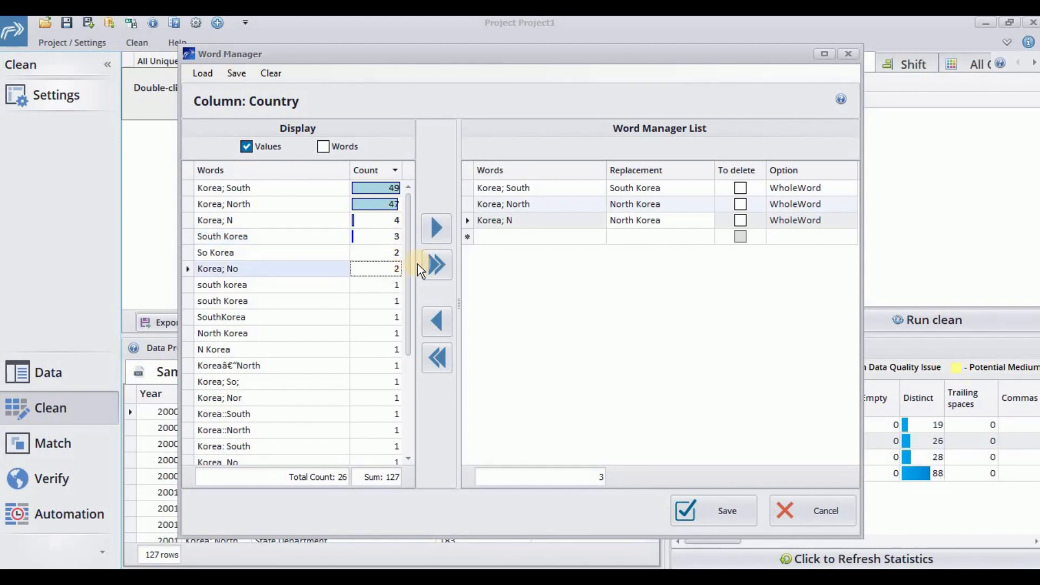
click(438, 228)
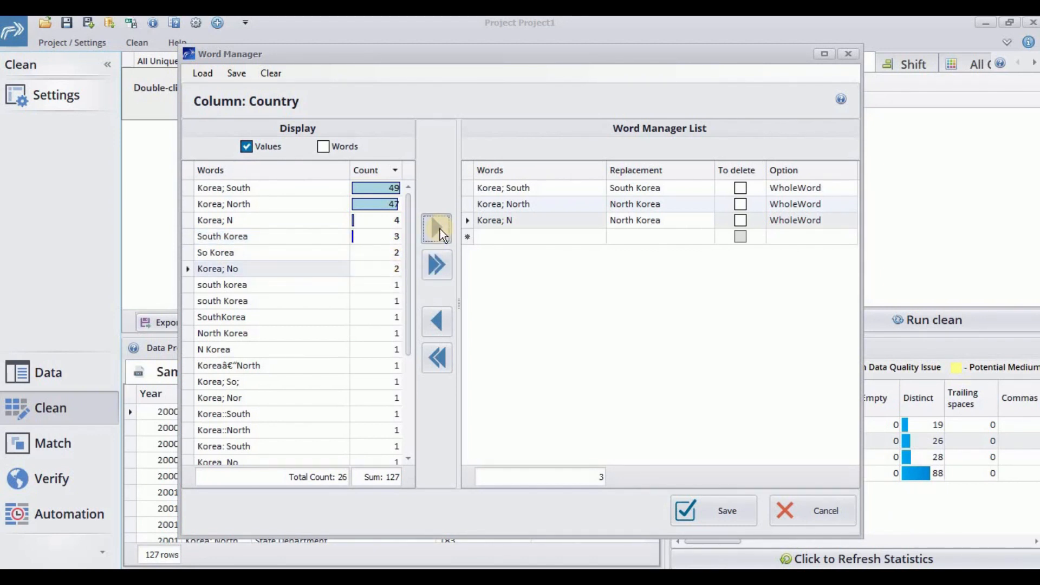
click(629, 242)
text(North Korea)
key(Return)
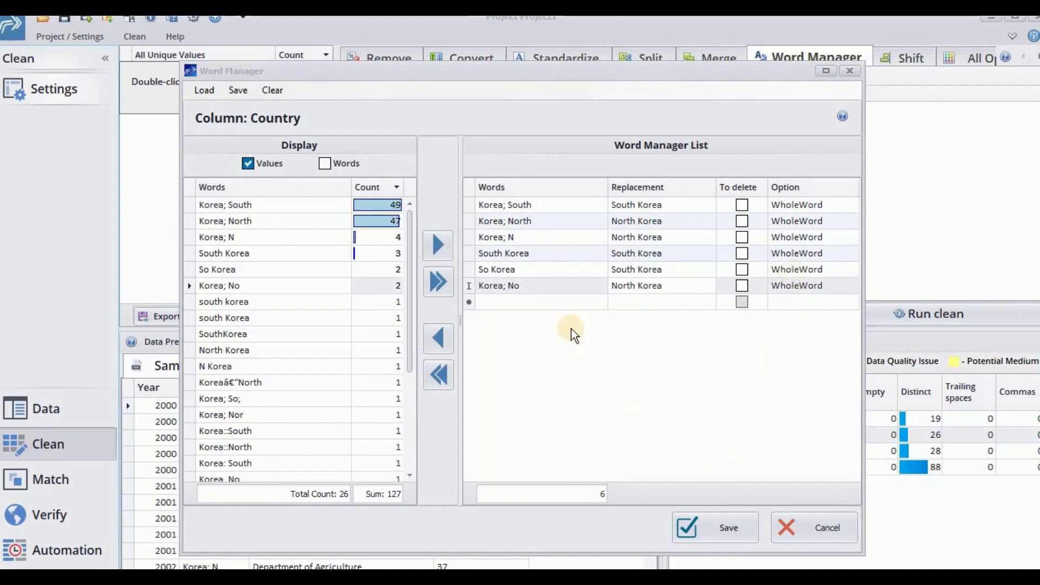
click(704, 535)
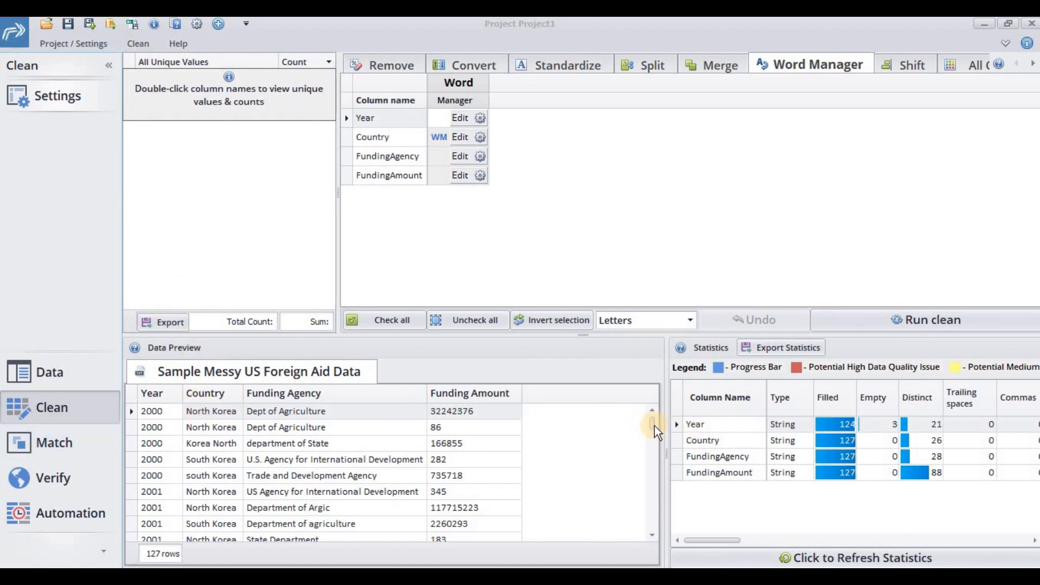
Examine the data preview for Country values that still need standardizing.
drag(651, 422, 655, 453)
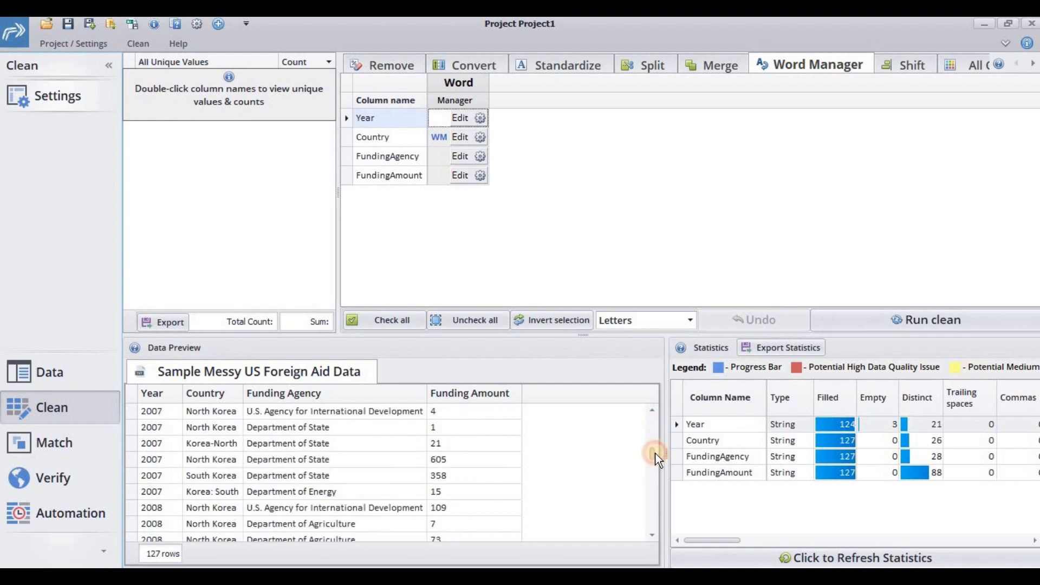
click(219, 492)
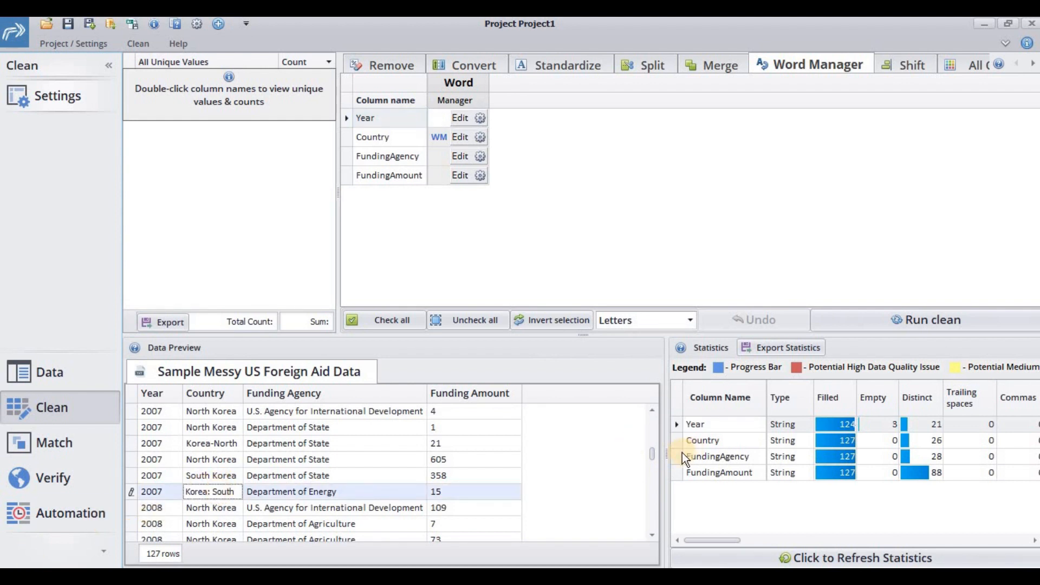
drag(654, 453, 656, 458)
click(222, 491)
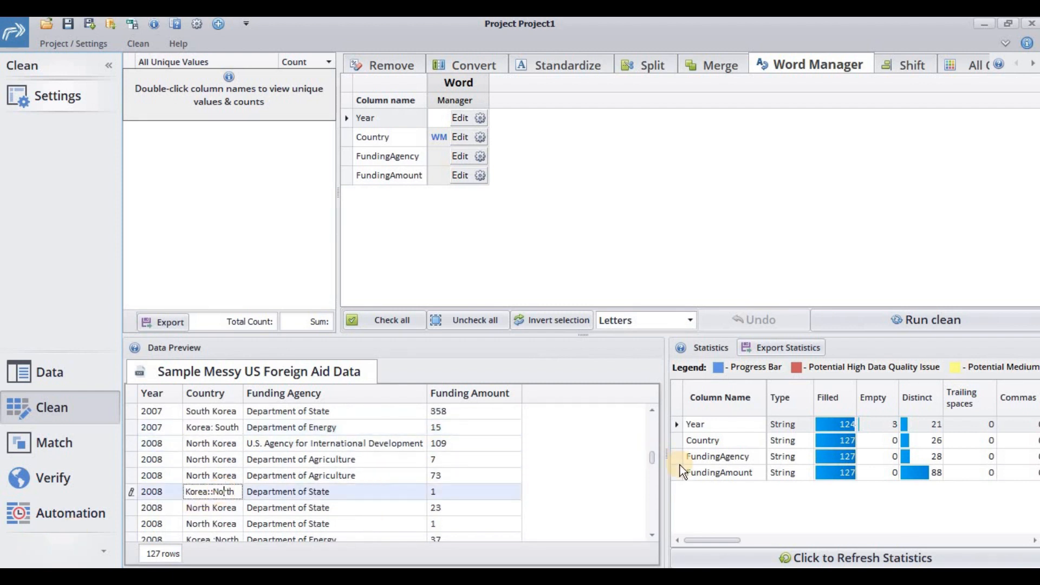
drag(652, 456, 649, 381)
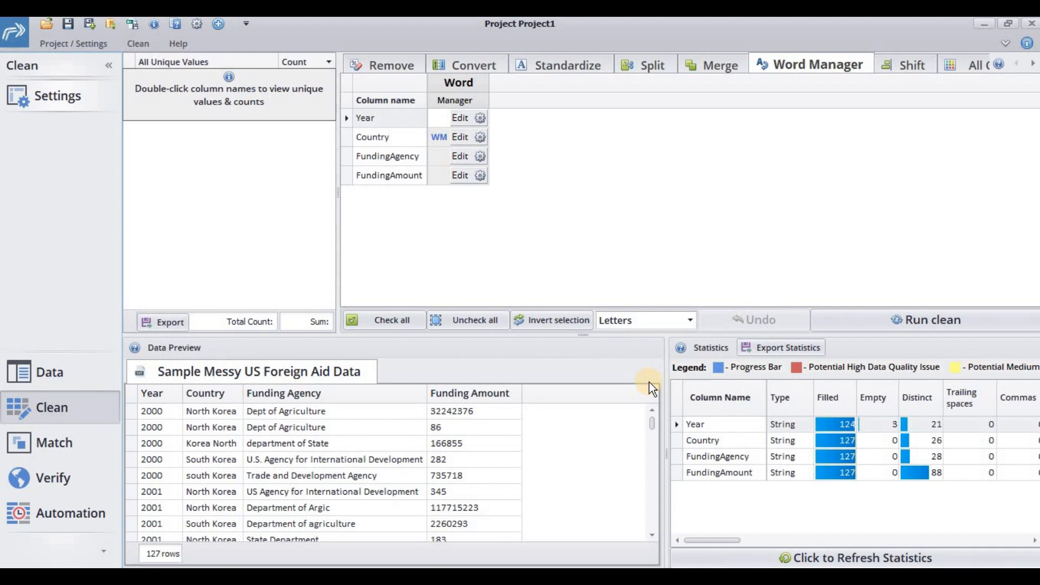
click(656, 491)
drag(652, 490, 652, 383)
List the unique values of the Year column and inspect the data-quality statistics across all columns.
double_click(777, 429)
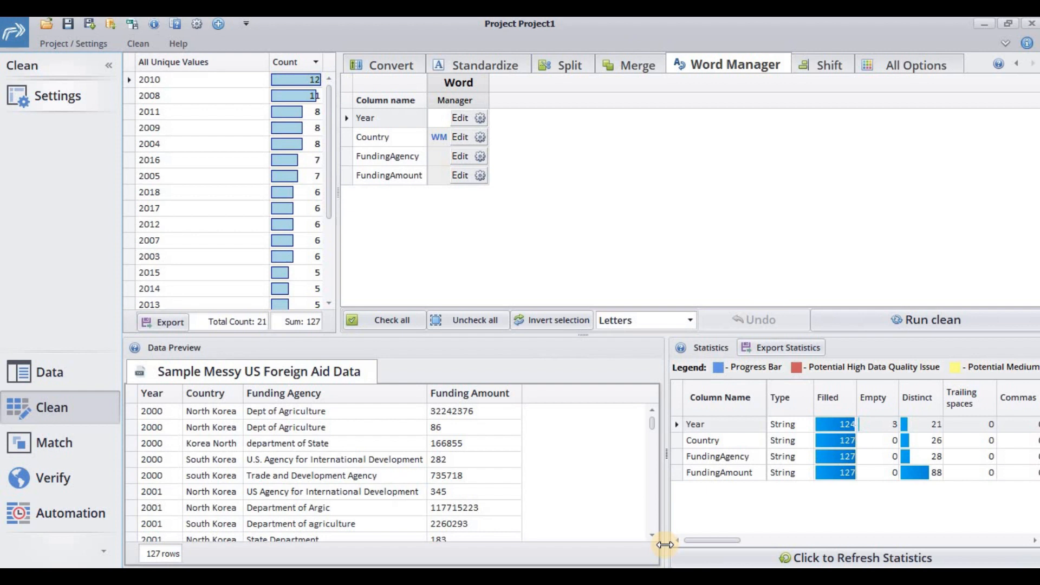
drag(724, 540, 671, 531)
drag(710, 540, 762, 544)
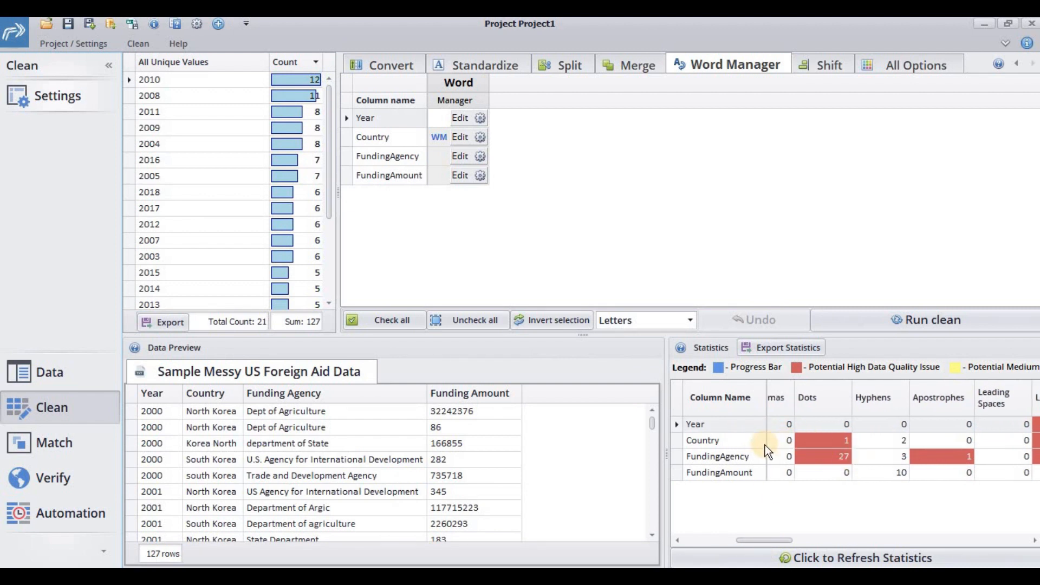
drag(767, 541, 643, 560)
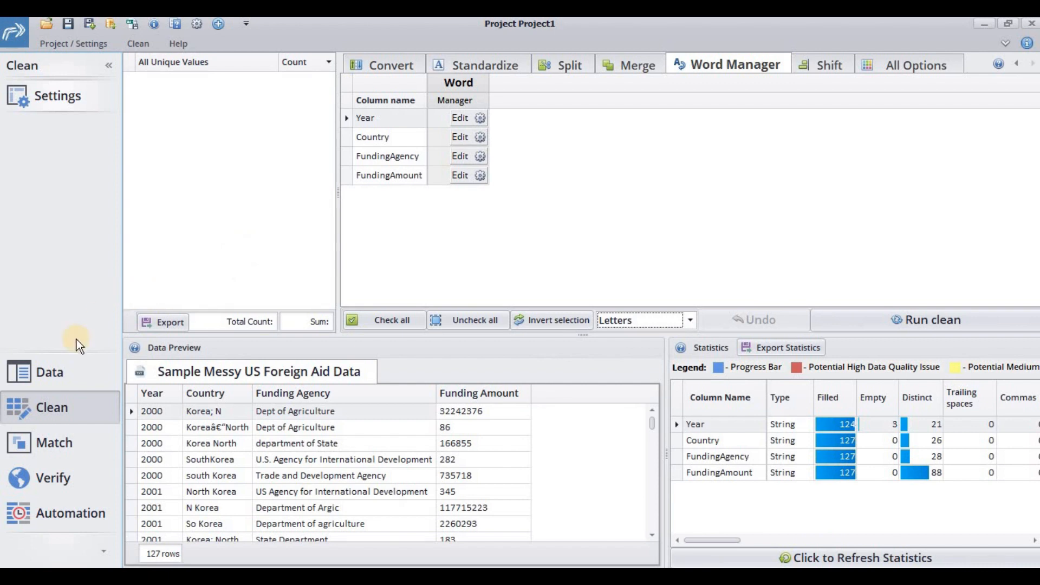
Open the match configuration and exclude Country, FundingAgency and FundingAmount from the results, leaving only Year.
click(48, 371)
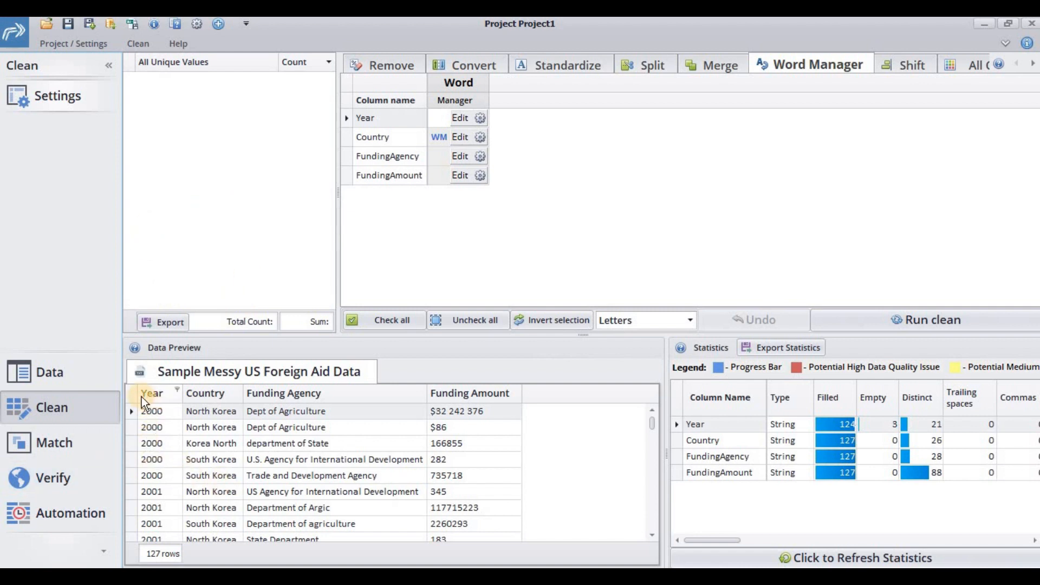
click(62, 448)
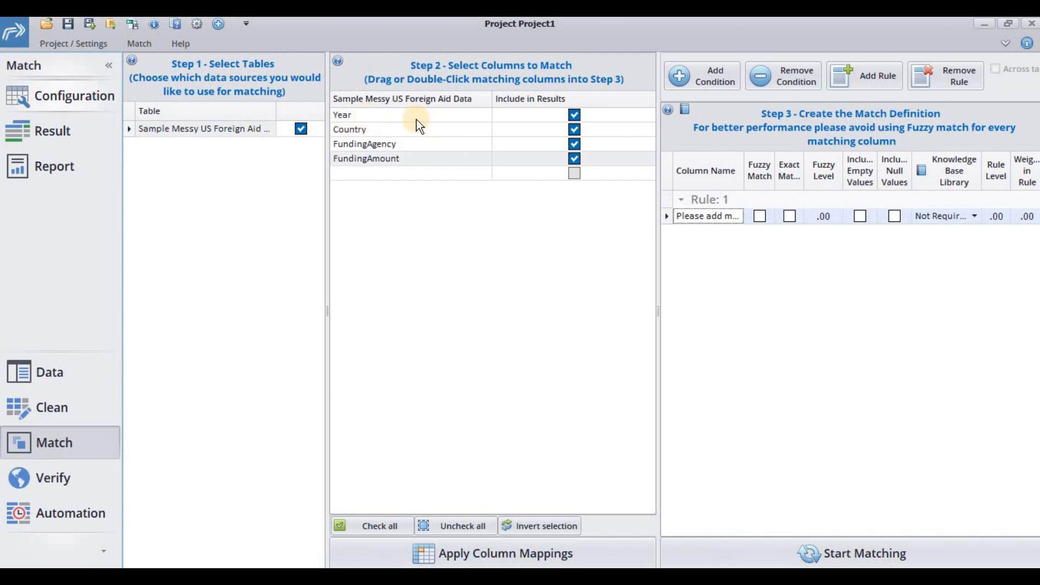
click(573, 130)
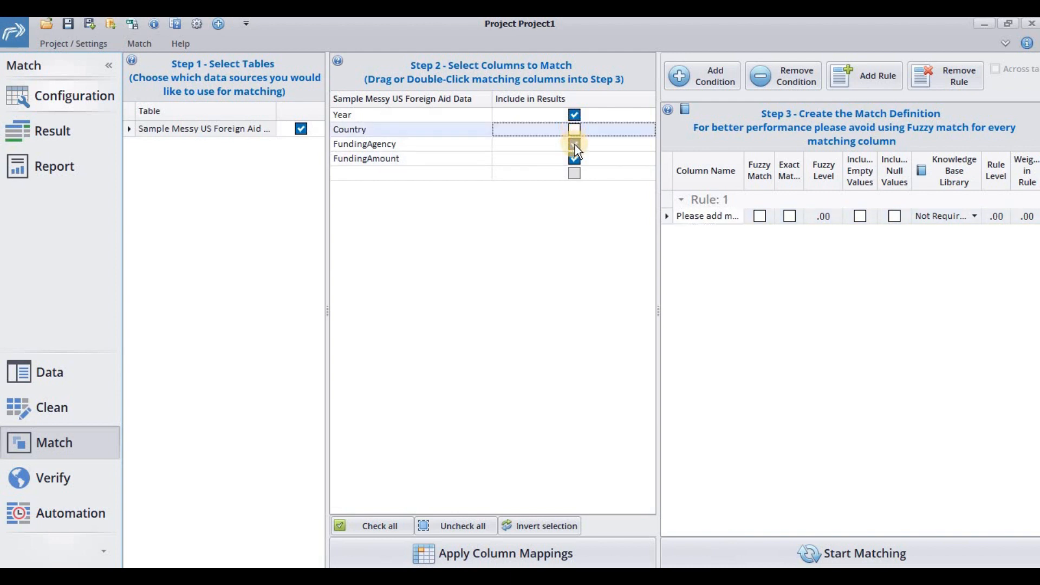
click(574, 144)
click(574, 158)
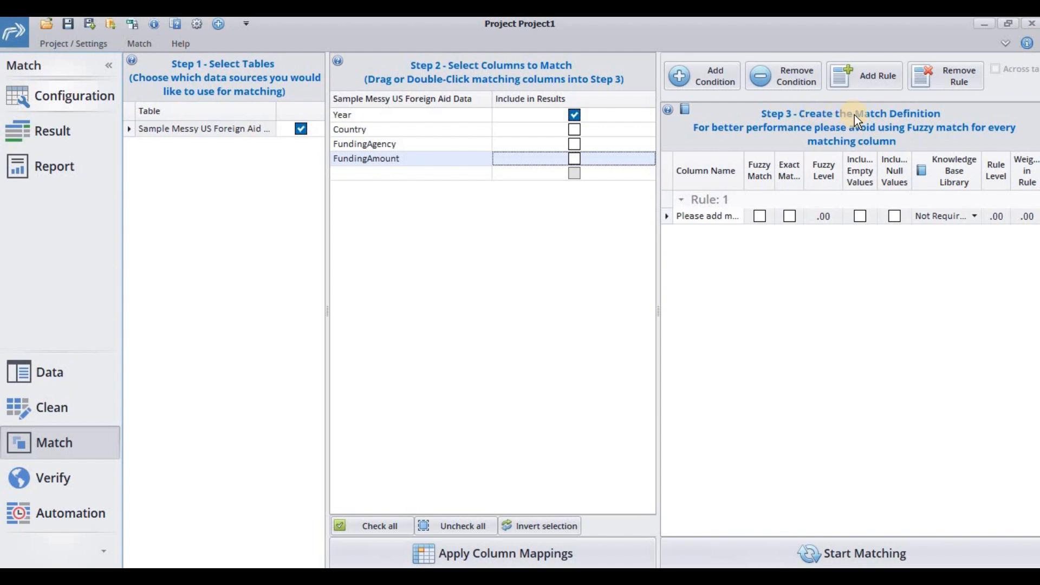
Add the Year column to Rule 1 as a fuzzy match at level 95 and widen the match definition area.
double_click(350, 113)
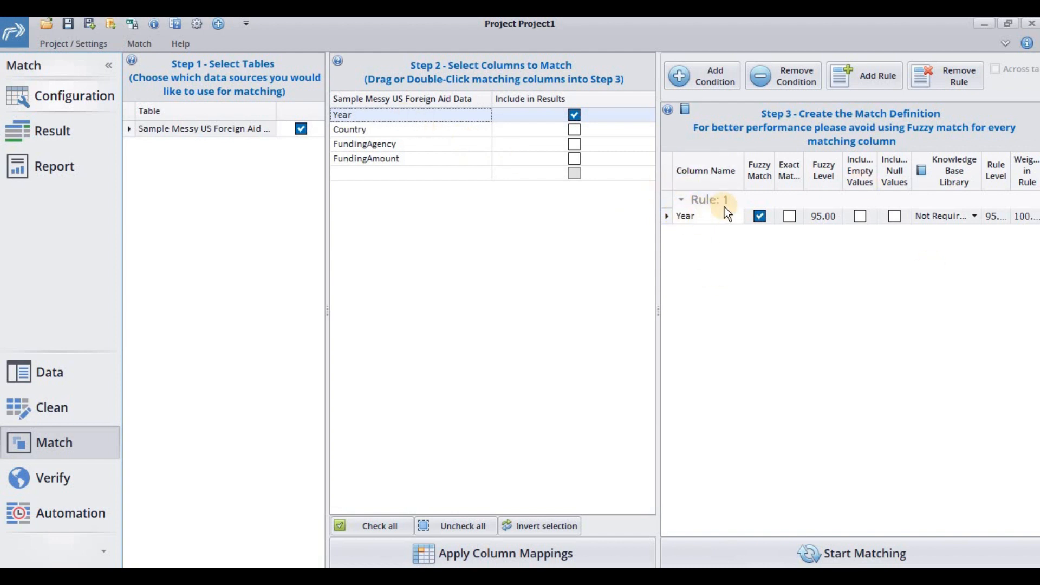
click(758, 218)
drag(658, 258, 512, 243)
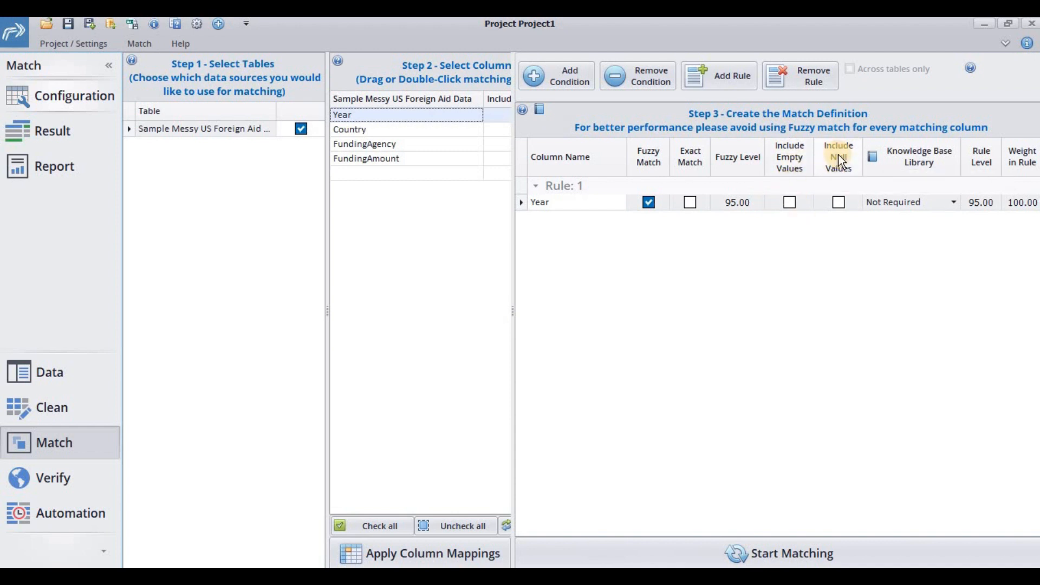
mouse_move(837, 154)
Run the matching and review the matched and the non-matched records.
click(739, 563)
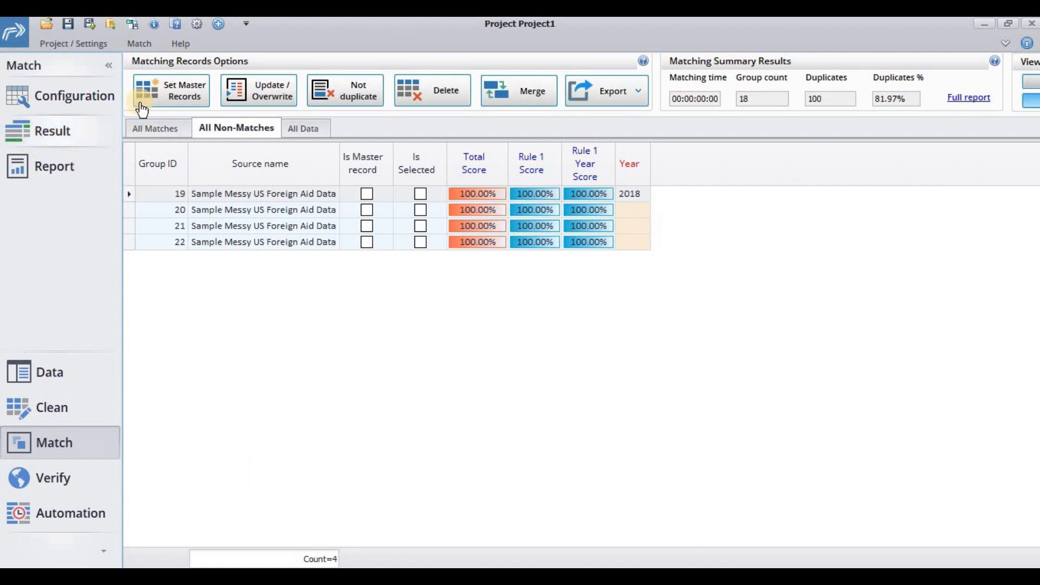
click(155, 128)
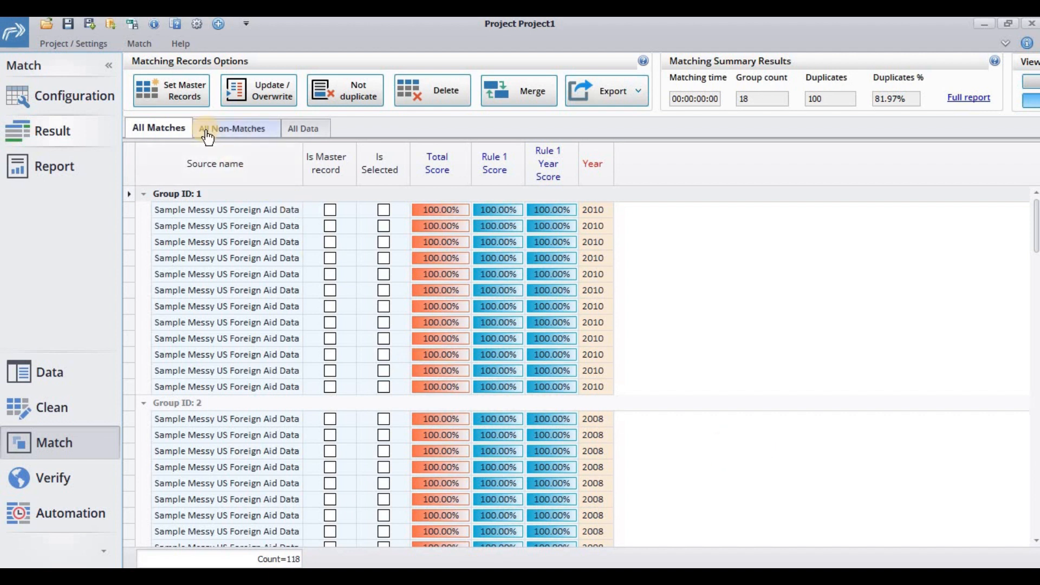
click(235, 130)
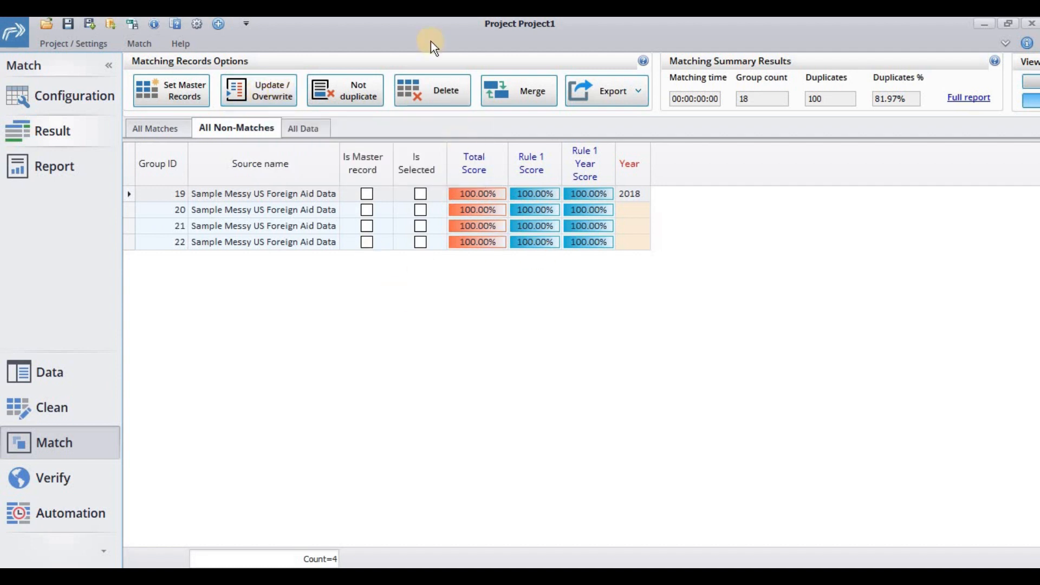
Mark the four non-matching records in groups 19 to 22 as selected, delete all selected records, and review the full data set.
click(419, 95)
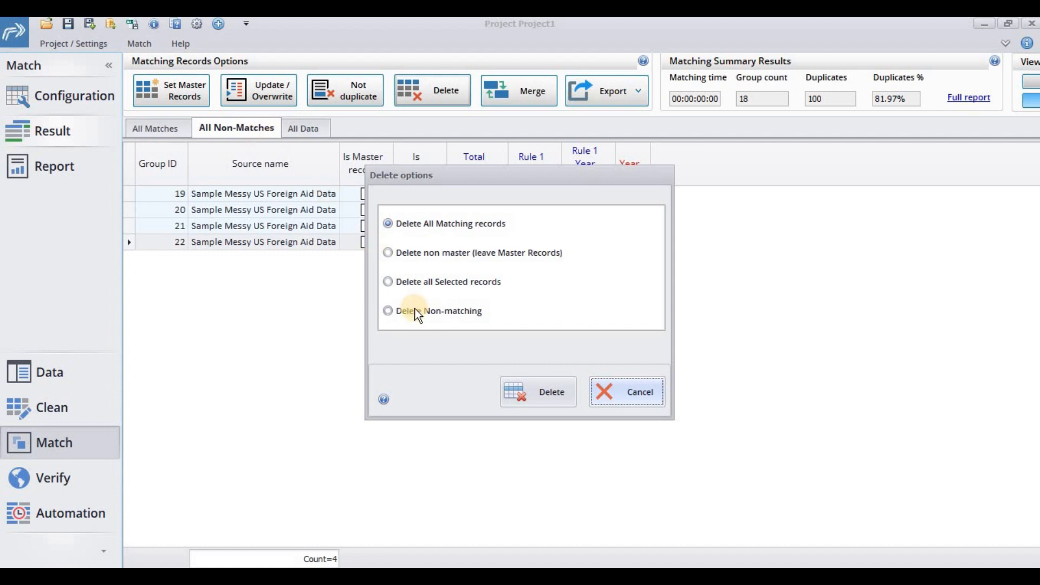
click(606, 398)
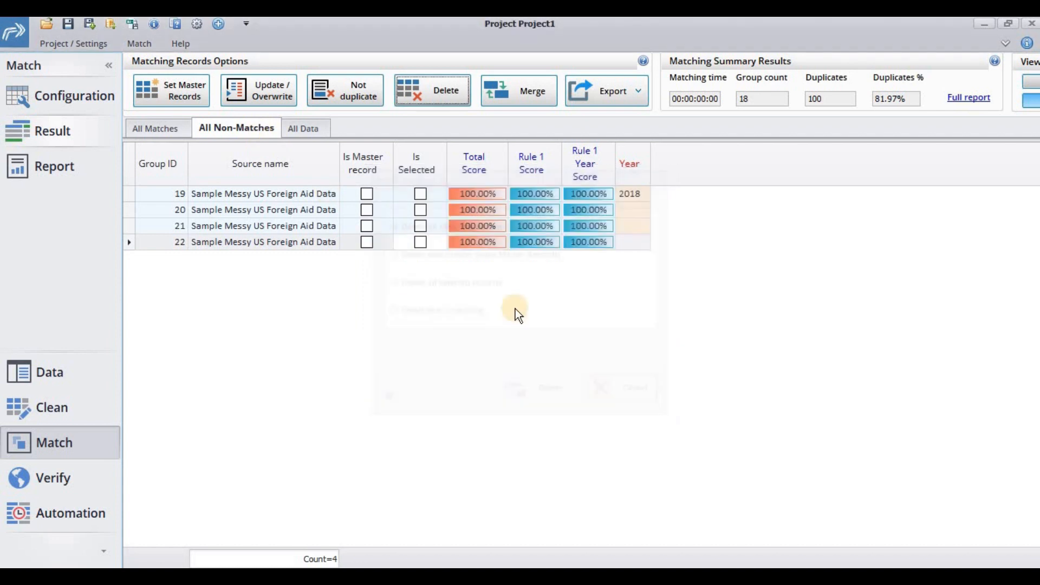
click(419, 195)
click(422, 209)
click(425, 227)
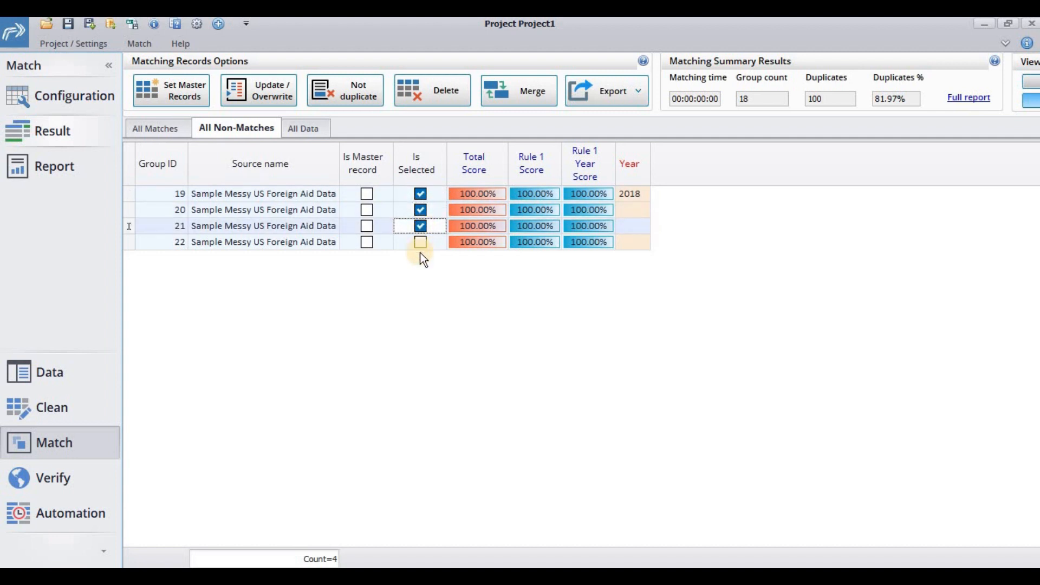
click(420, 242)
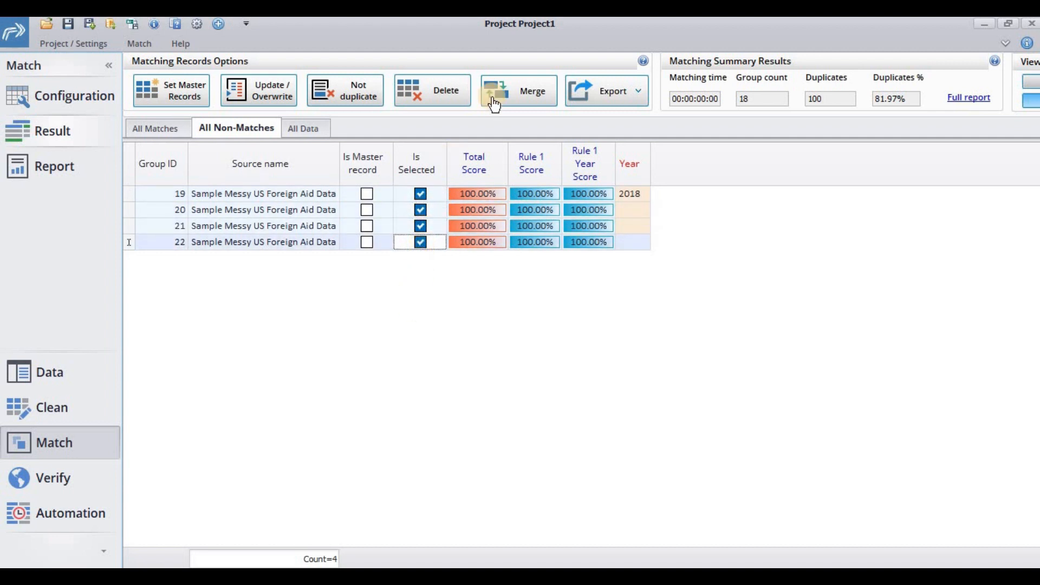
click(441, 90)
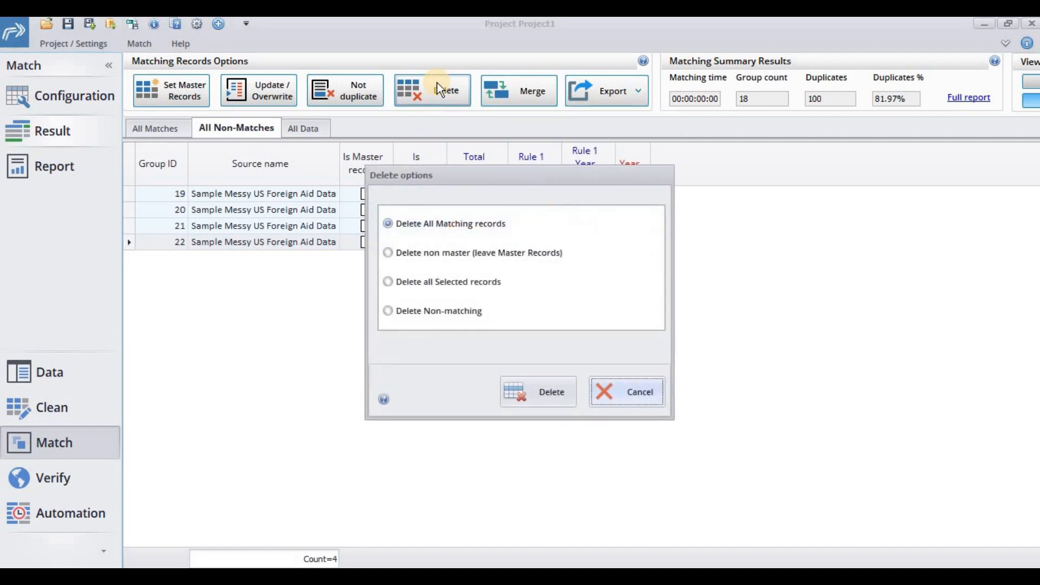
click(388, 282)
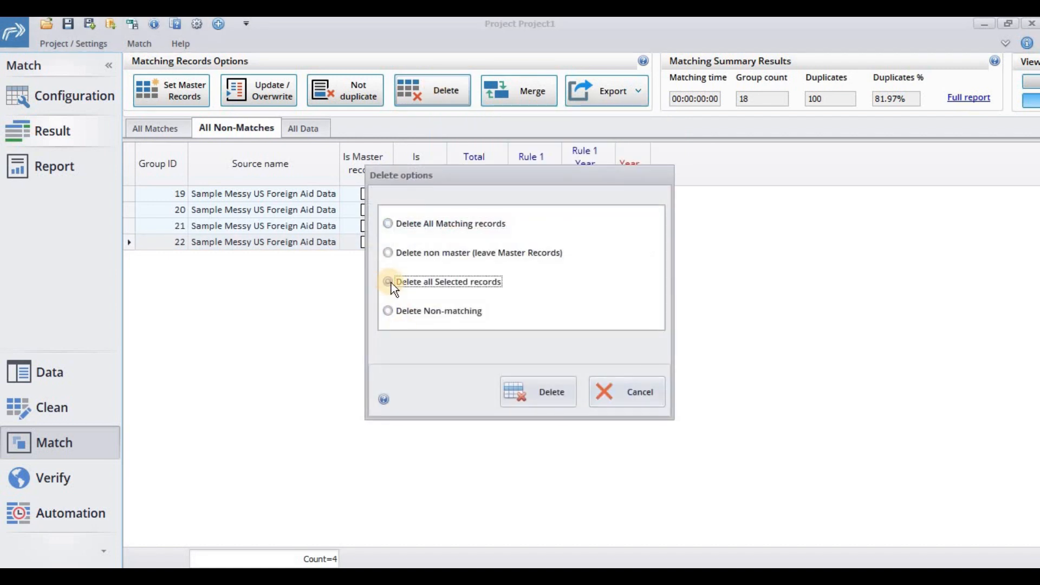
click(536, 402)
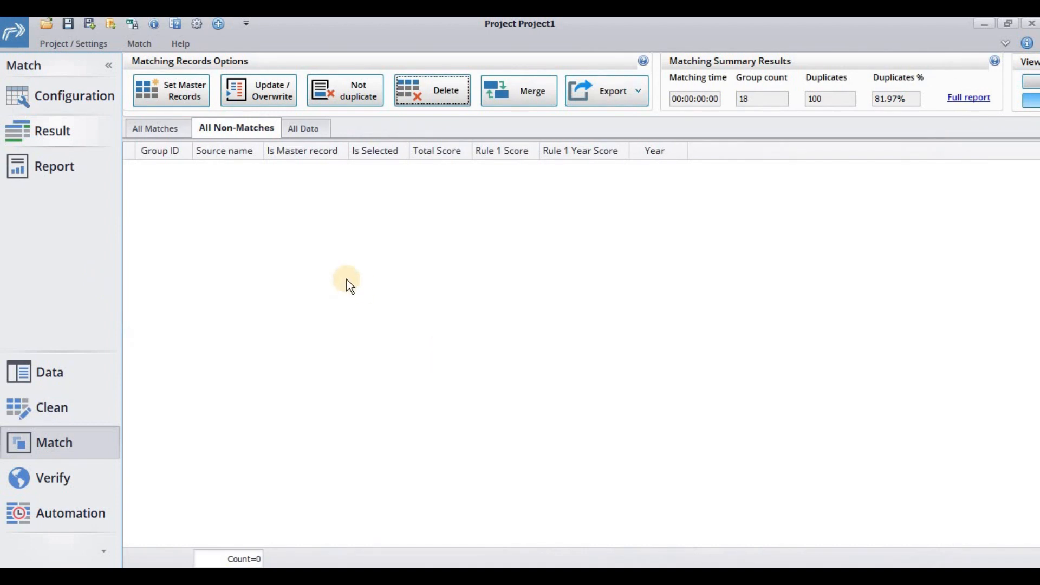
click(294, 129)
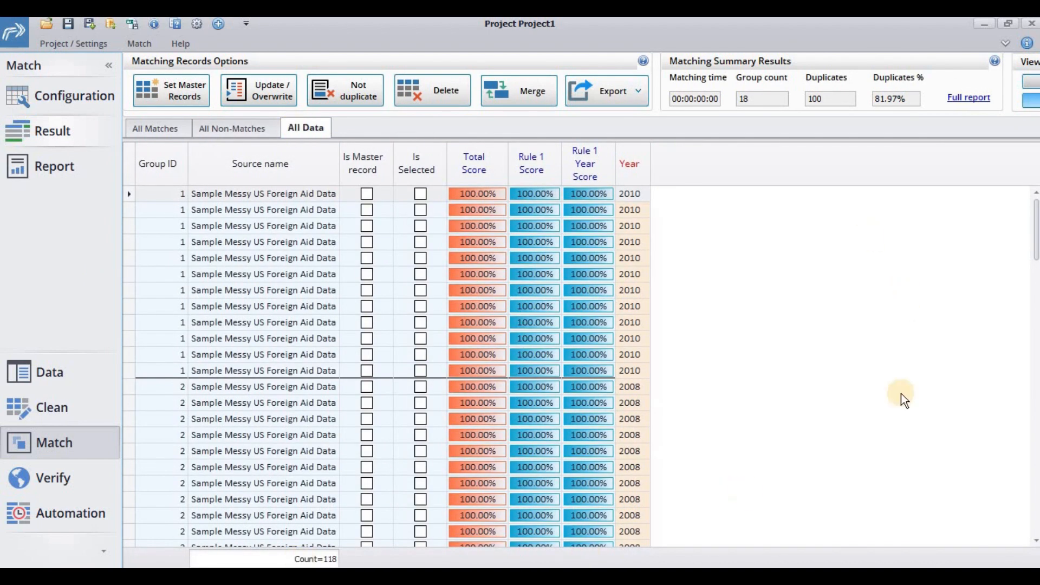
drag(1035, 252, 968, 132)
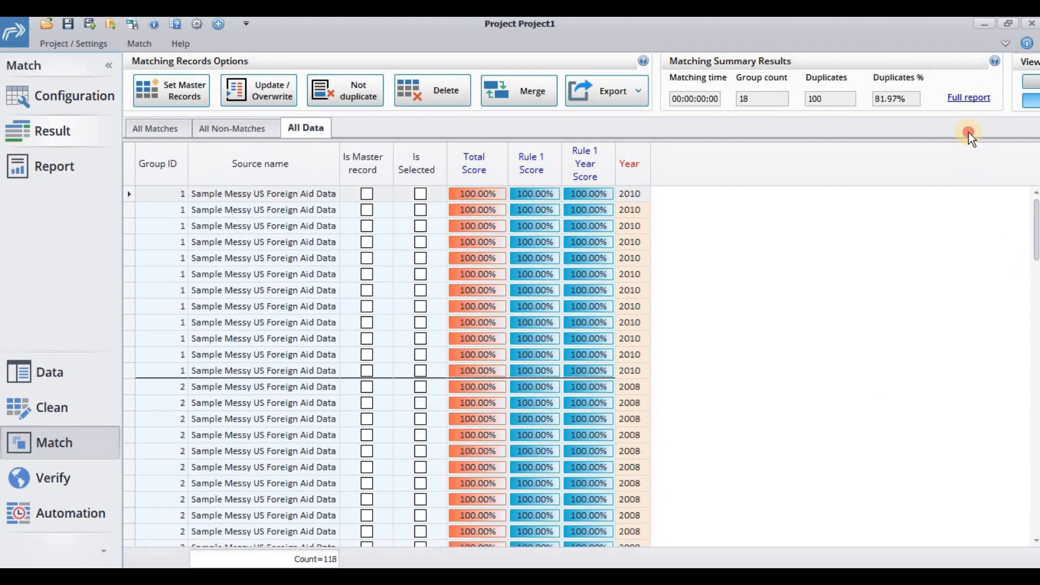